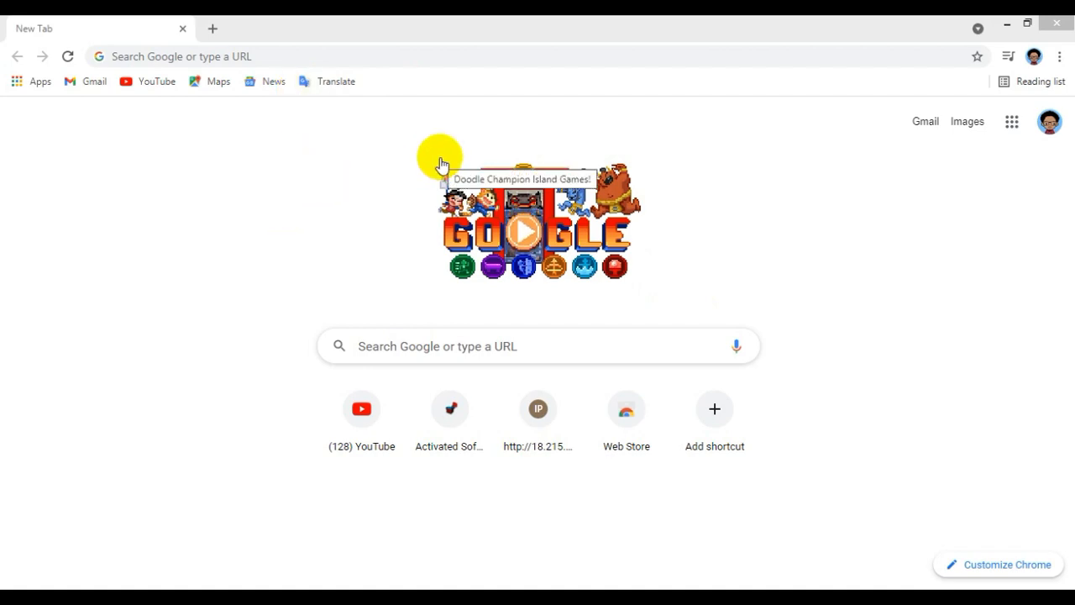
Search the web for "audacity".
{"action": "left_click", "coordinate": [329, 54]}
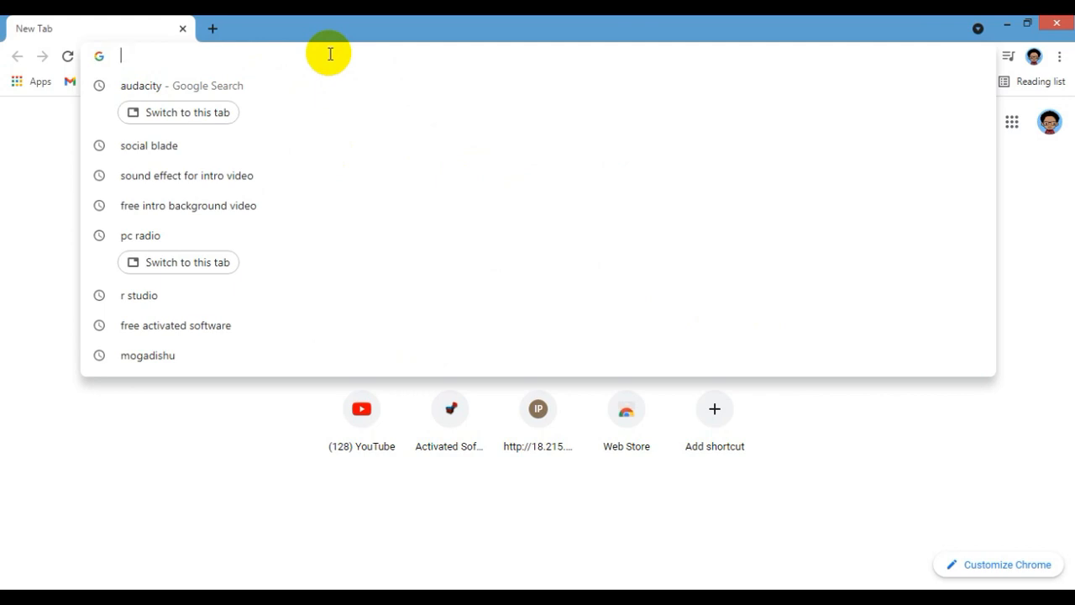
{"action": "type", "text": "auda"}
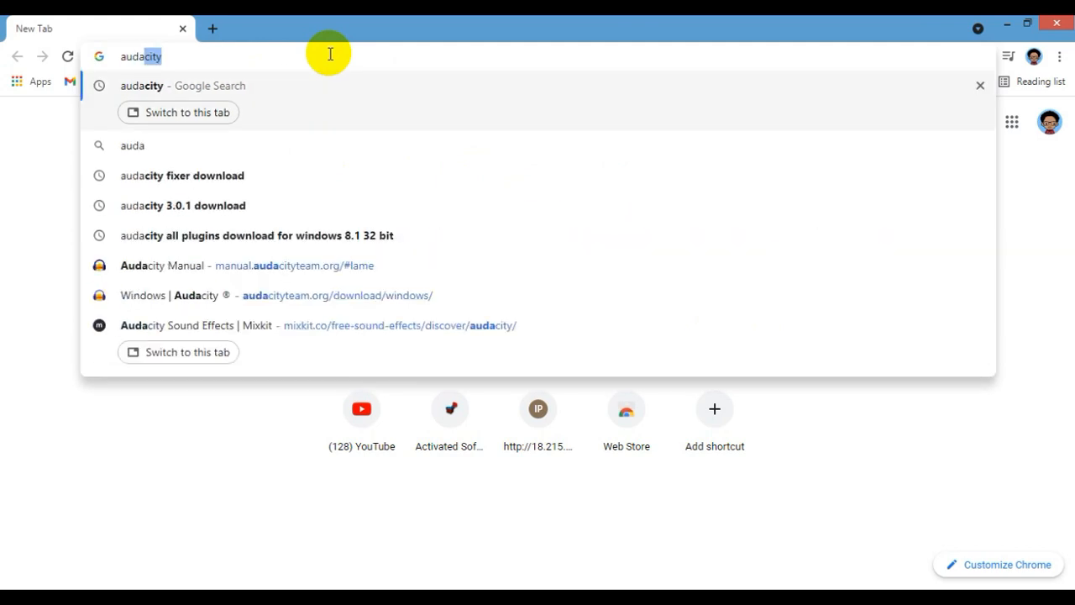
{"action": "type", "text": "city"}
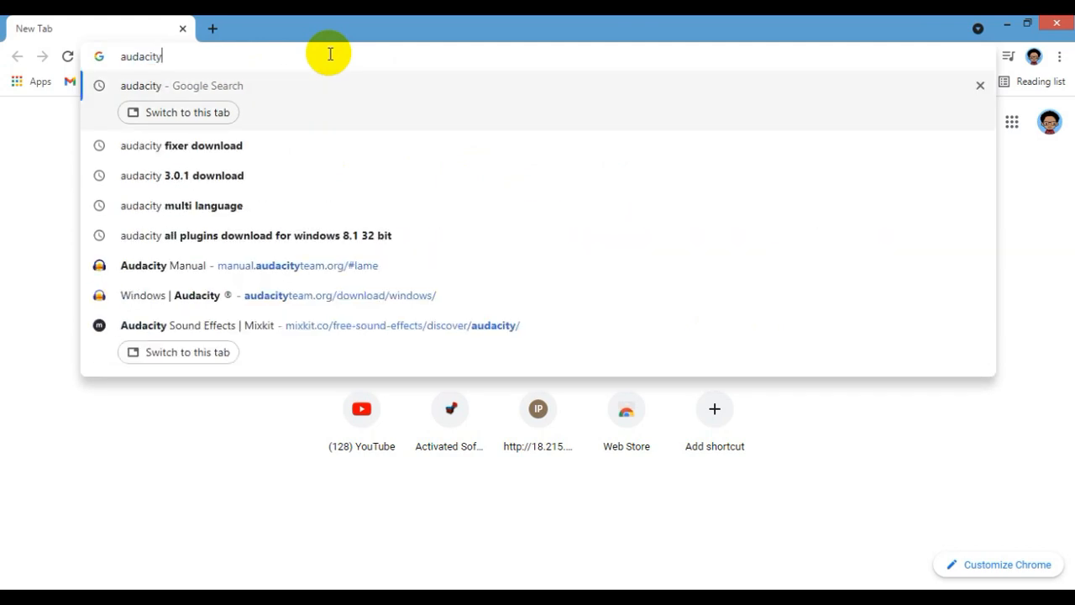
{"action": "key", "text": "Return"}
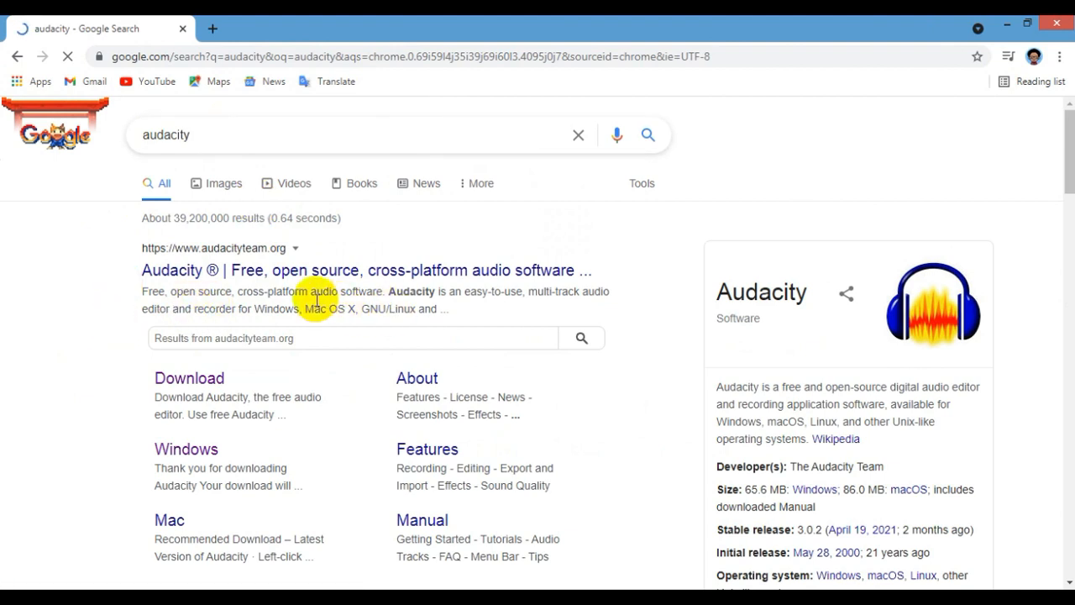
Open the official audacityteam.org website from the results and follow its Download Audacity link.
{"action": "left_click", "coordinate": [295, 274]}
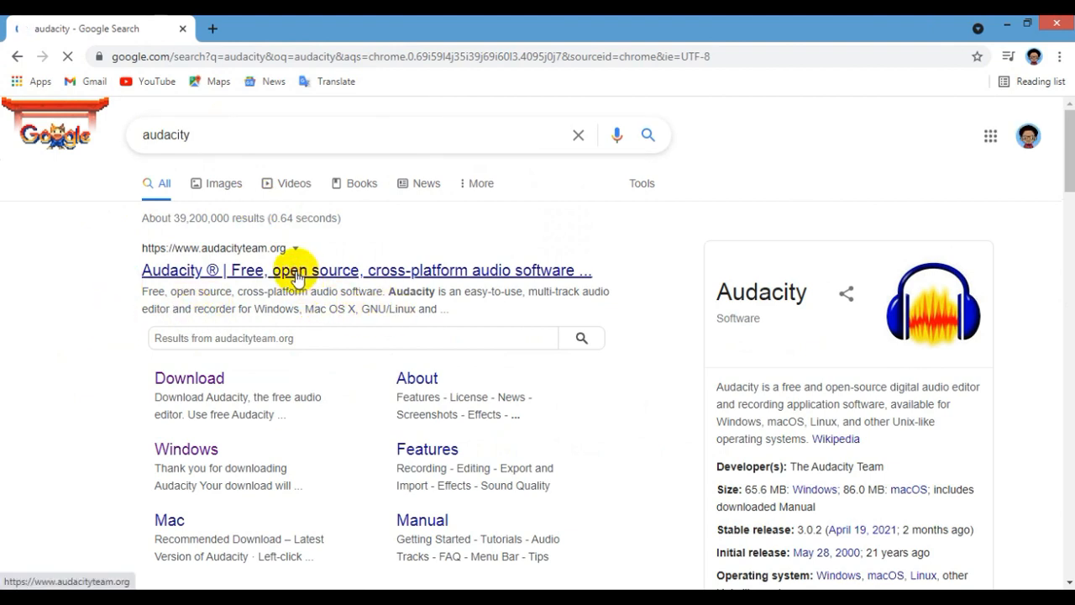
{"action": "scroll", "coordinate": [120, 396], "scroll_direction": "down", "scroll_amount": 4}
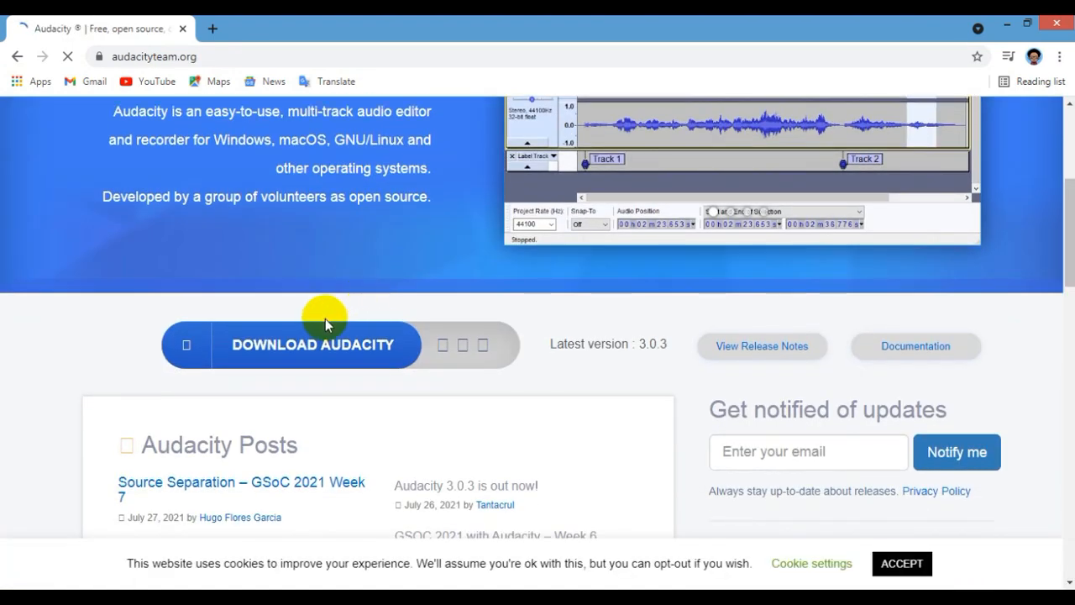
{"action": "left_click", "coordinate": [316, 345]}
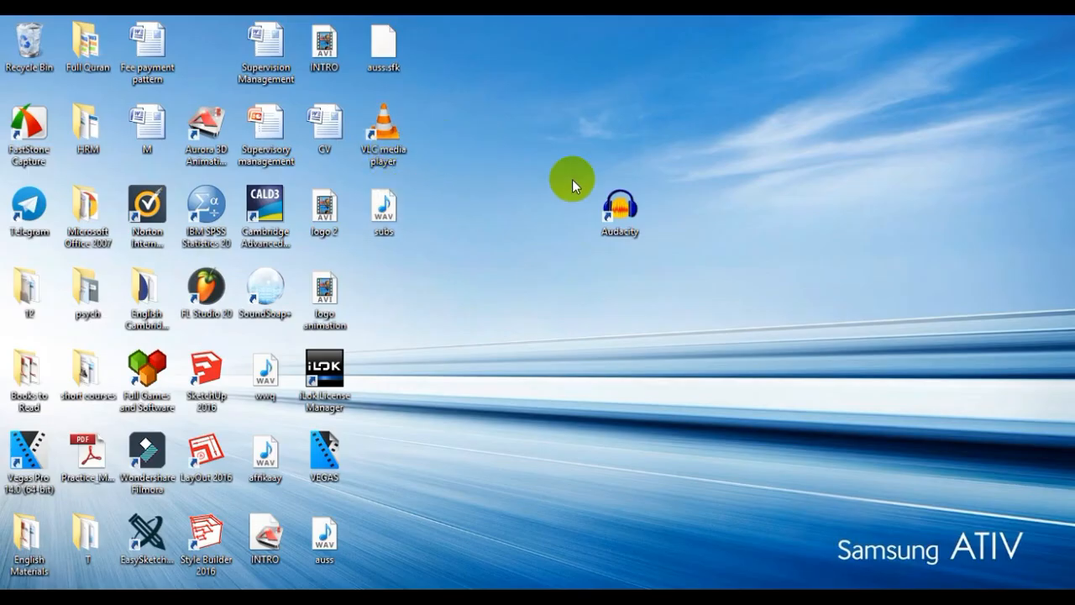
Launch Audacity from the desktop and look over its list of available effects.
{"action": "double_click", "coordinate": [628, 220]}
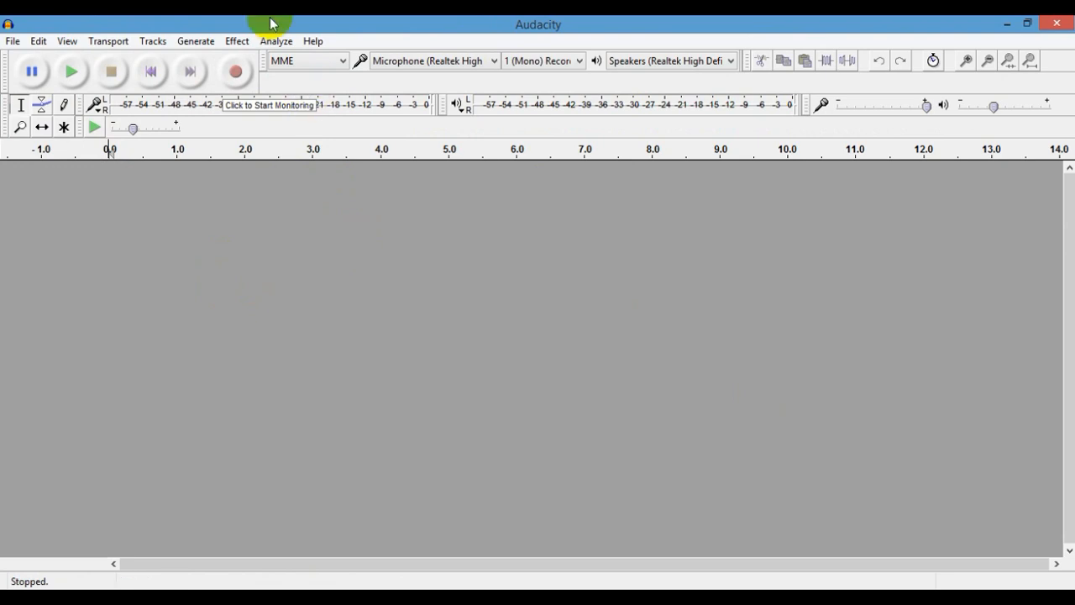
{"action": "left_click", "coordinate": [240, 41]}
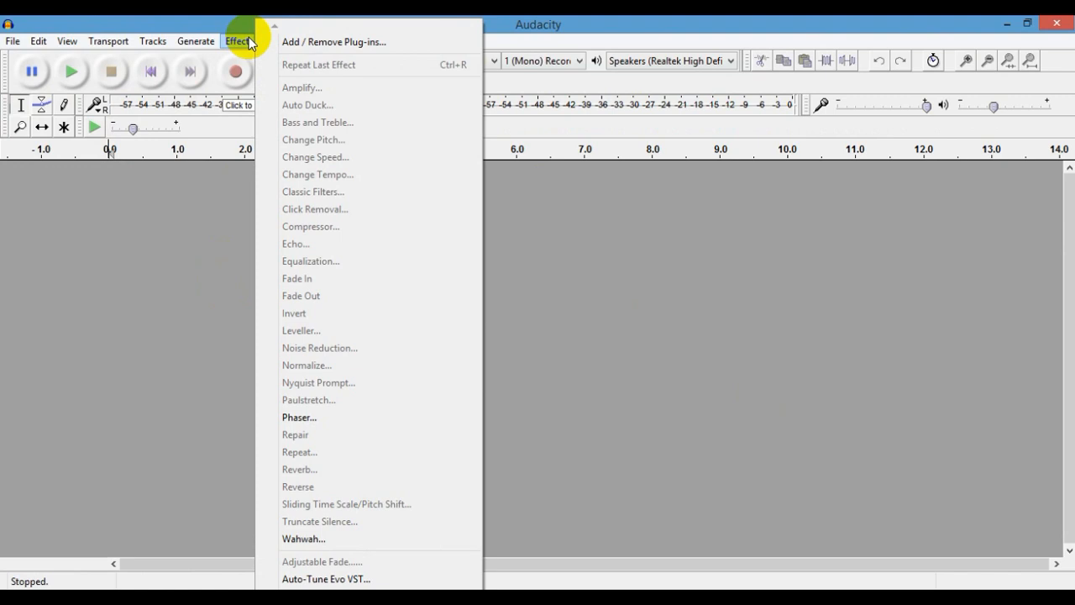
{"action": "left_click", "coordinate": [179, 249]}
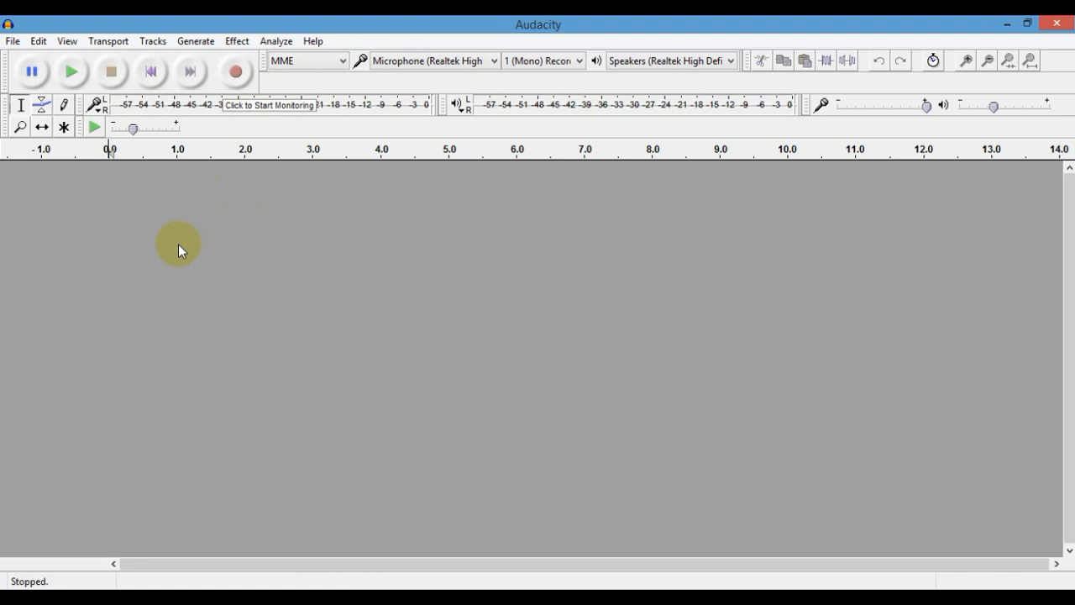
Record a mono voice clip about 9.5 seconds long, starting with a short silence, and play it back.
{"action": "left_click", "coordinate": [241, 82]}
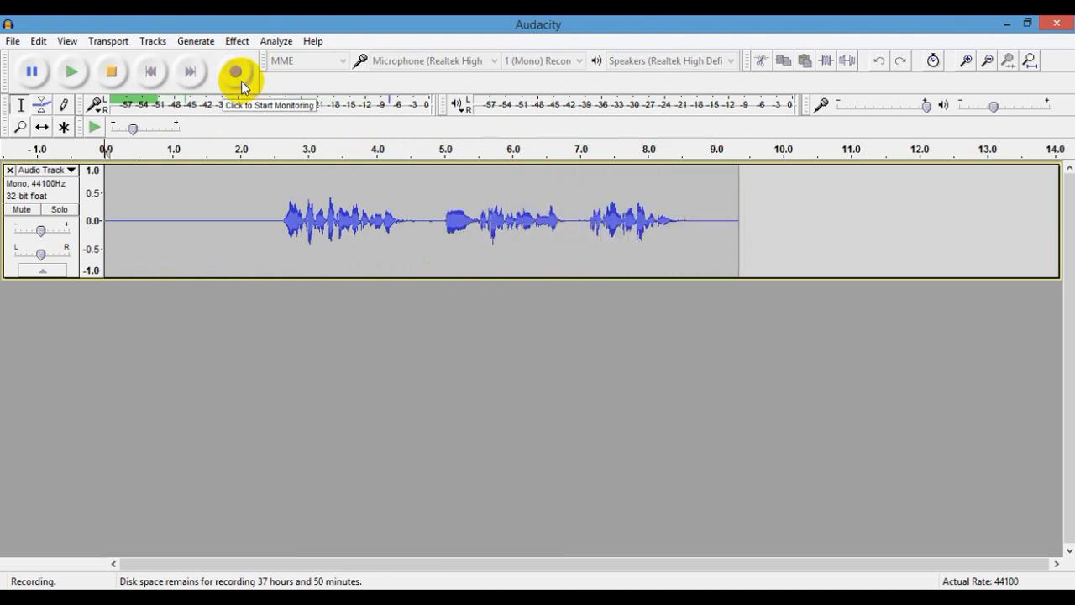
{"action": "key", "text": "space"}
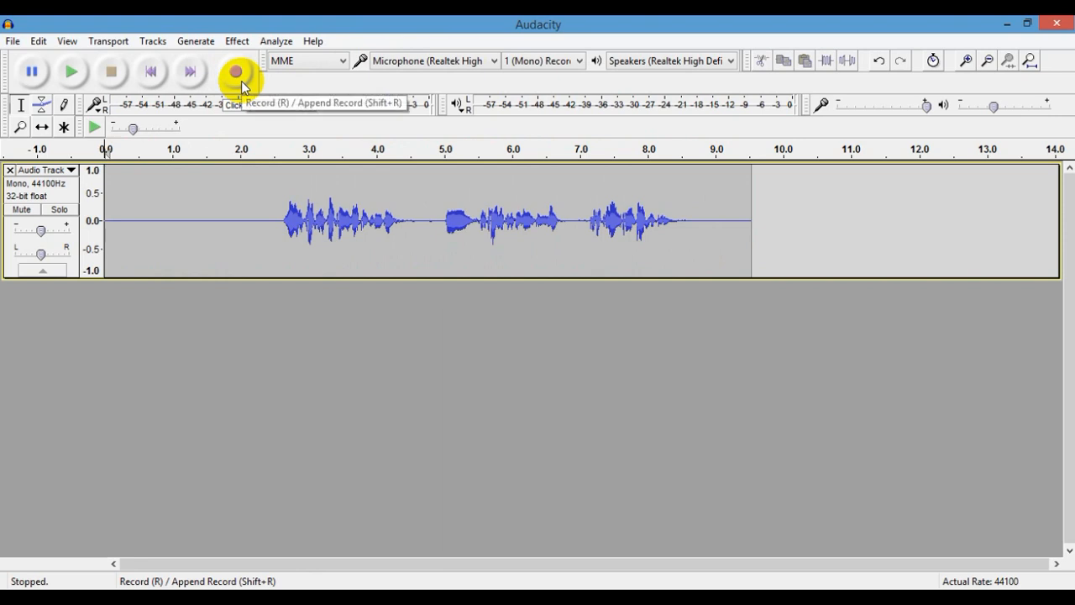
{"action": "key", "text": "space"}
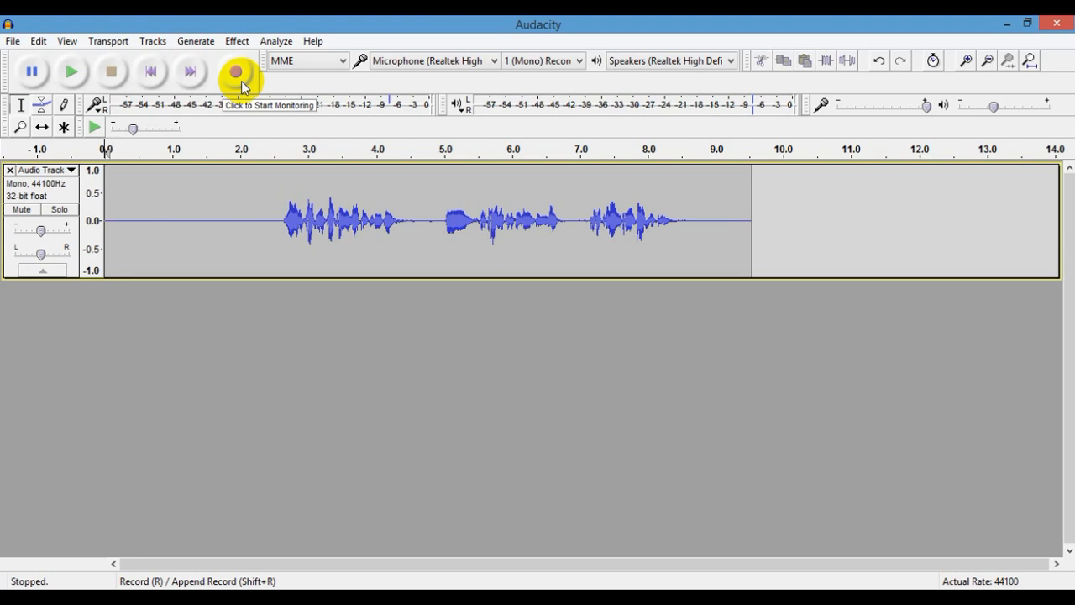
Amplify the entire recording by 7.392 dB, with a new peak amplitude of 0.0 dB.
{"action": "double_click", "coordinate": [241, 236]}
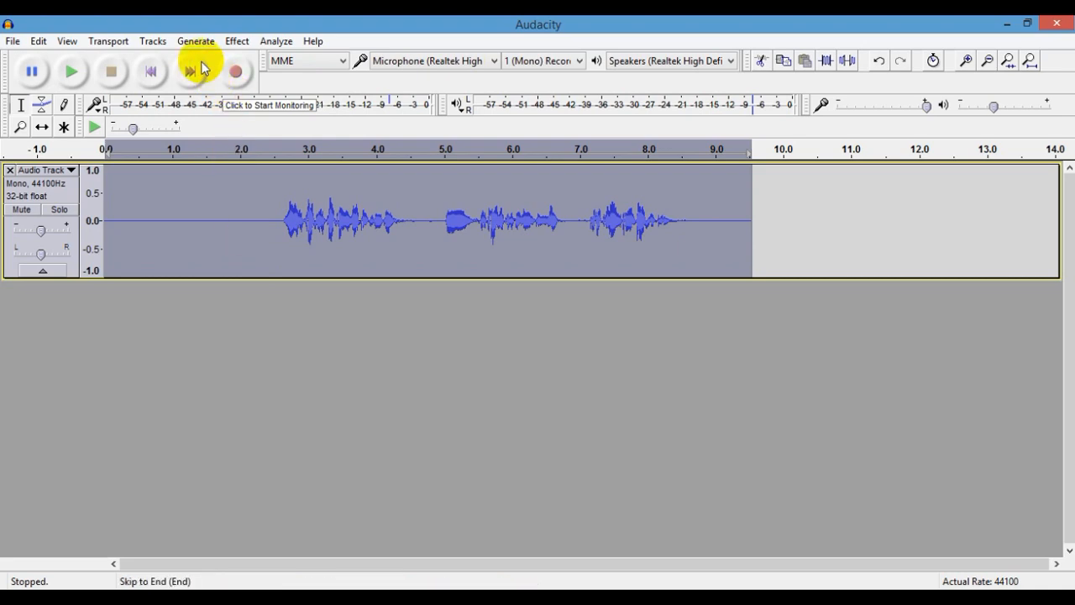
{"action": "left_click", "coordinate": [235, 41]}
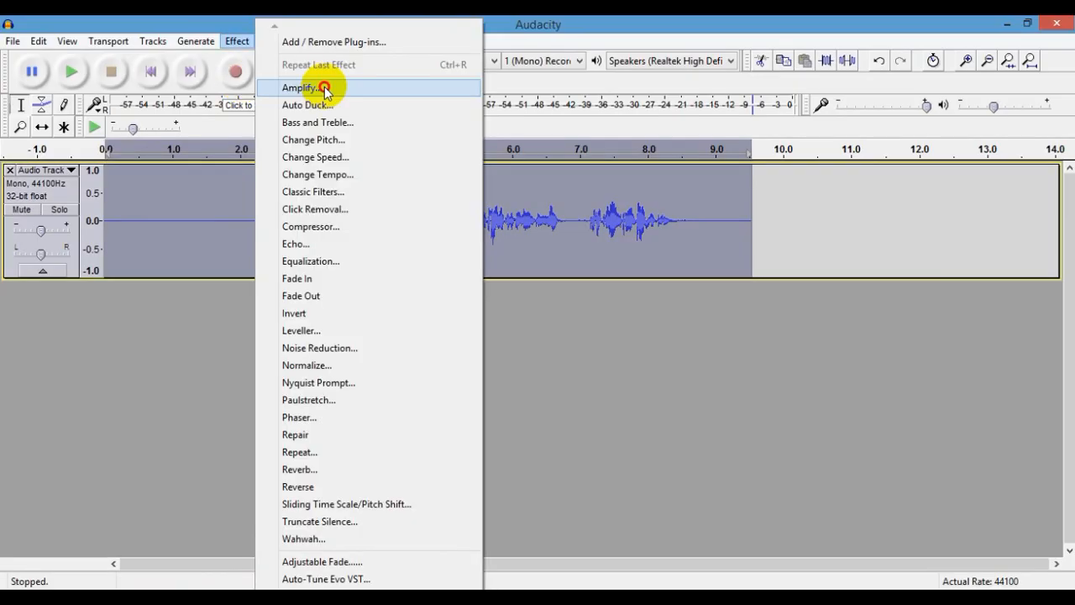
{"action": "left_click", "coordinate": [519, 116]}
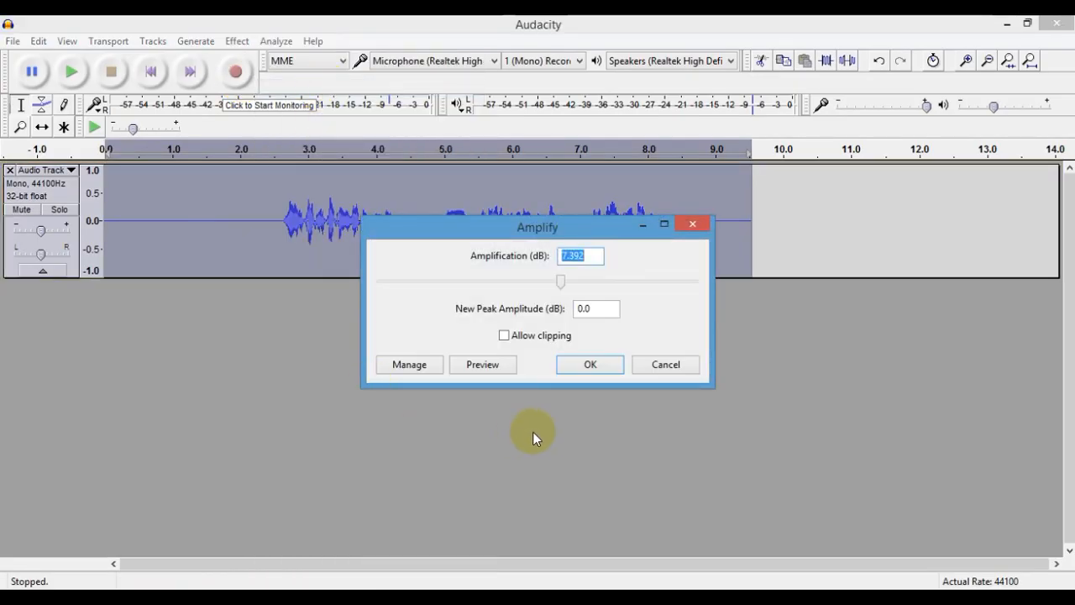
{"action": "left_click", "coordinate": [588, 370]}
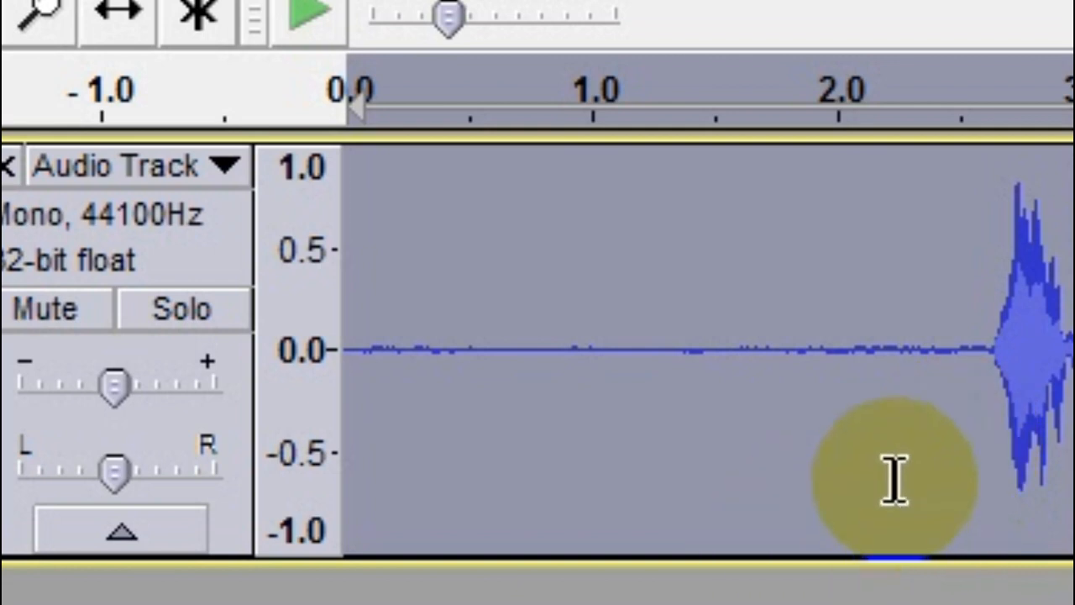
Listen to the silent opening of the track from about 0.1 to 2.3 seconds and capture it as the noise profile.
{"action": "left_click_drag", "start_coordinate": [959, 429], "coordinate": [331, 461]}
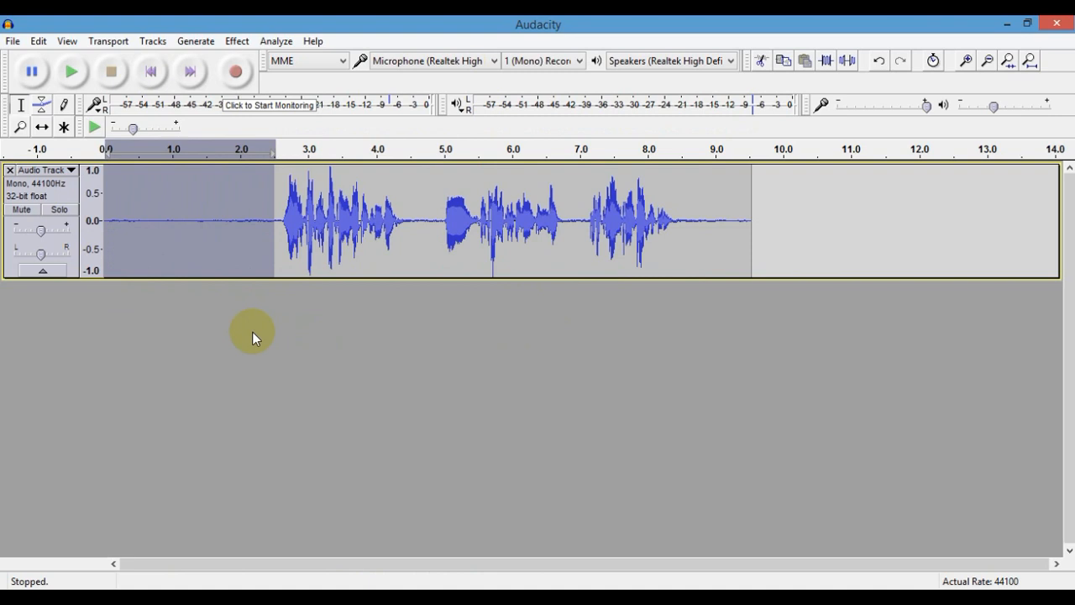
{"action": "left_click", "coordinate": [255, 262]}
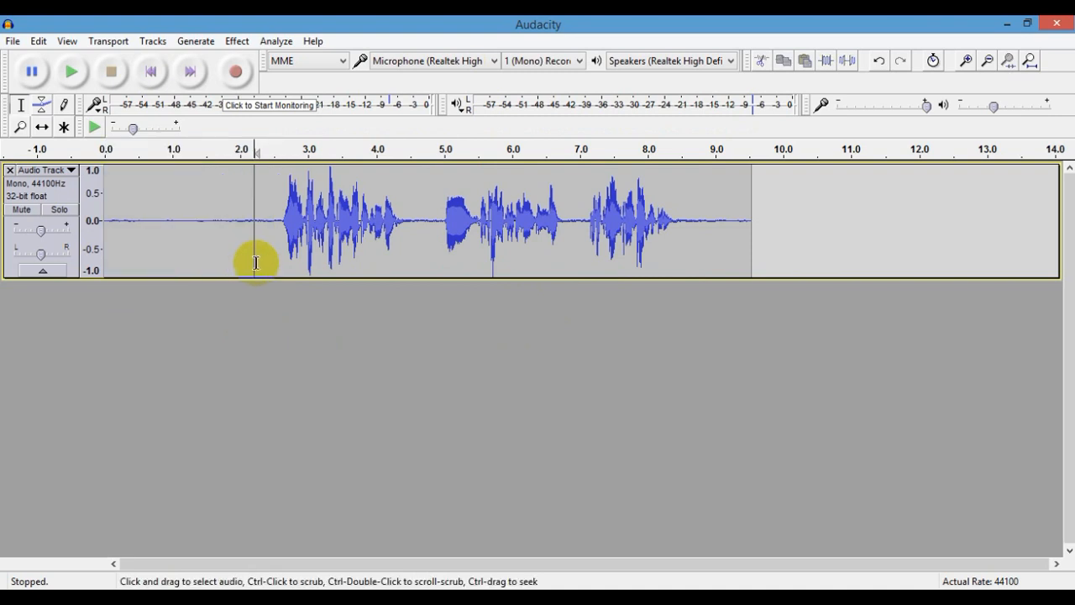
{"action": "mouse_move", "coordinate": [255, 262]}
{"action": "left_mouse_down"}
{"action": "mouse_move", "coordinate": [106, 252]}
{"action": "mouse_move", "coordinate": [115, 249]}
{"action": "left_mouse_up"}
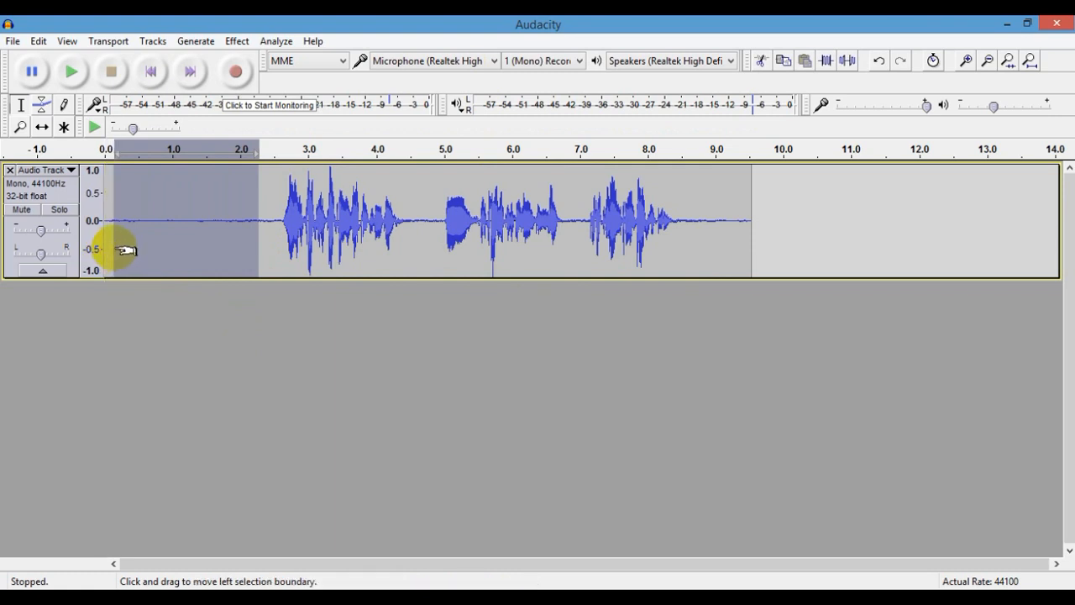
{"action": "key", "text": "space"}
{"action": "left_click", "coordinate": [237, 42]}
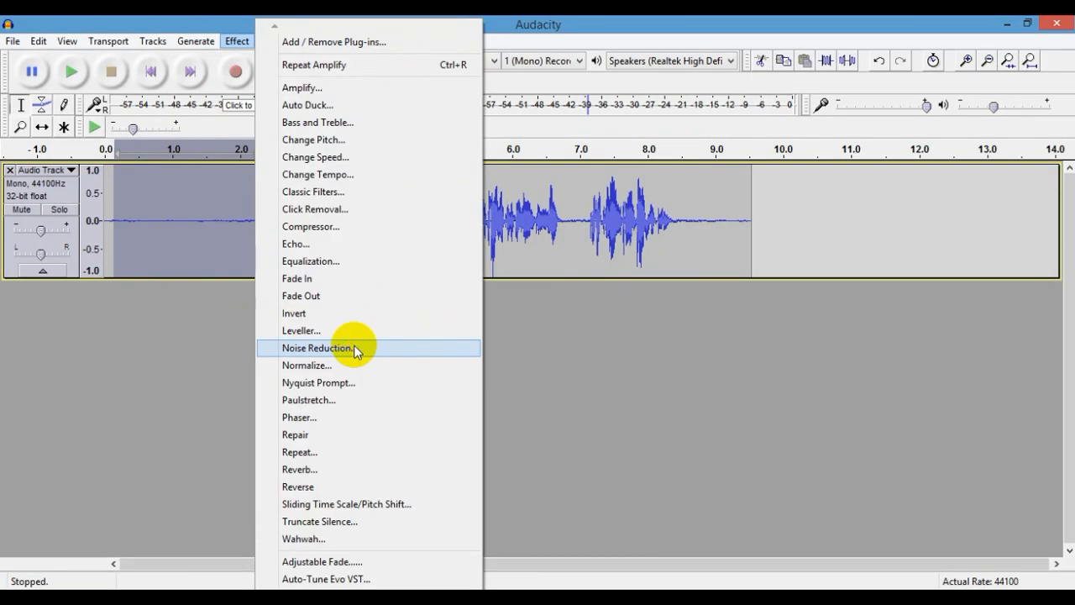
{"action": "left_click", "coordinate": [354, 348]}
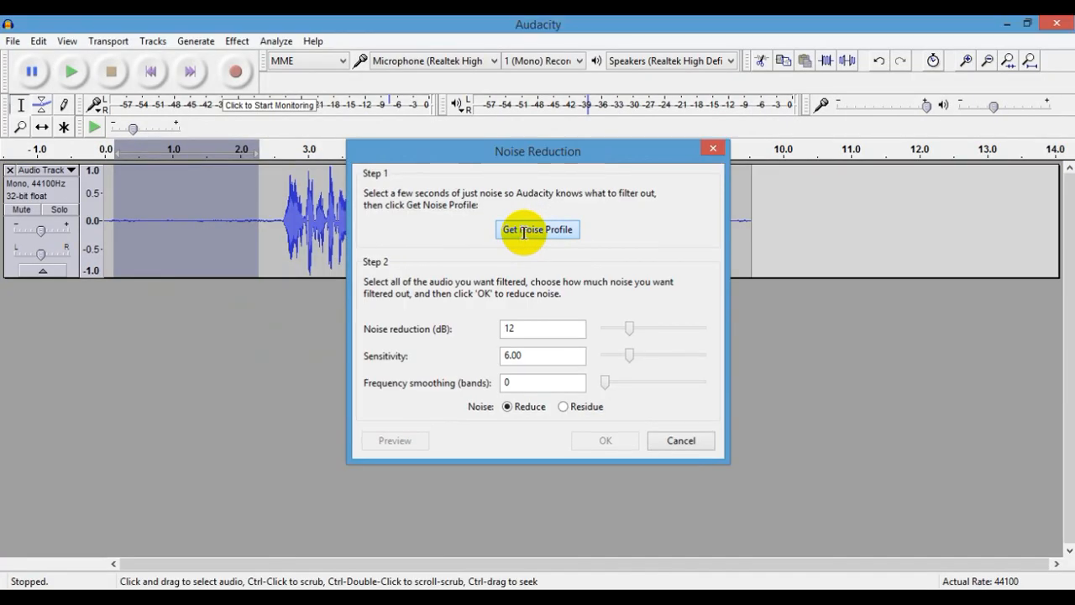
{"action": "left_click", "coordinate": [519, 246]}
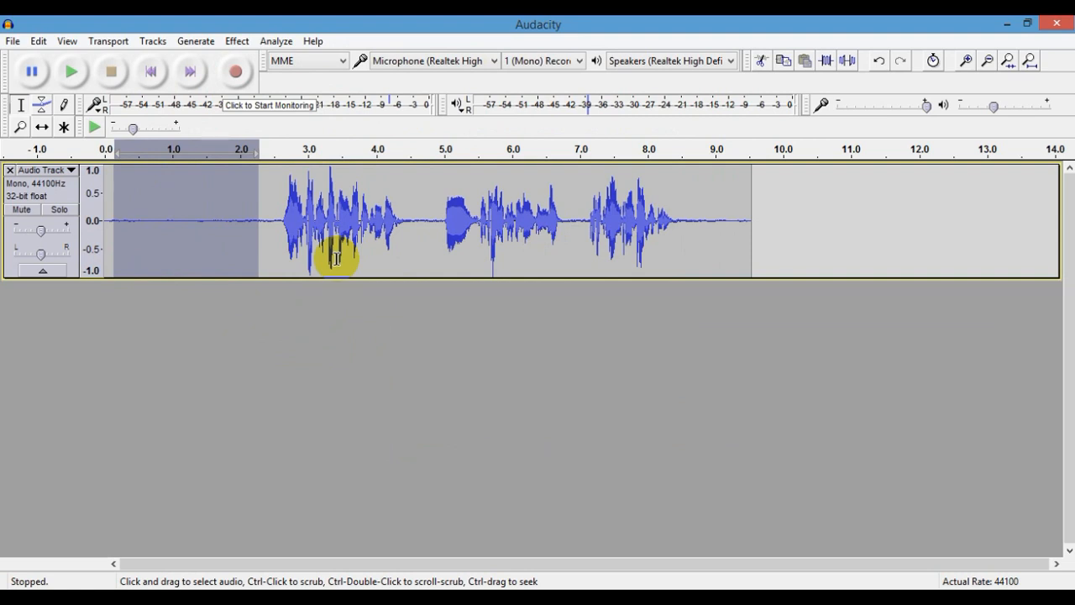
Apply Noise Reduction to the whole track with 12 dB reduction, sensitivity 6.00 and frequency smoothing 0.
{"action": "left_click_drag", "start_coordinate": [335, 259], "coordinate": [144, 249]}
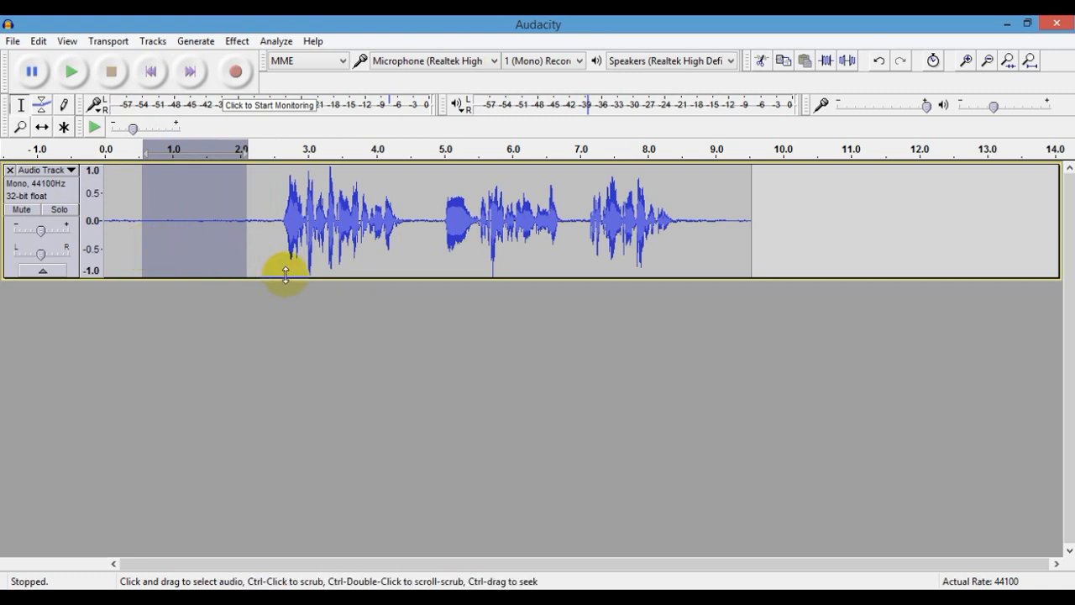
{"action": "left_click_drag", "start_coordinate": [772, 237], "coordinate": [102, 241]}
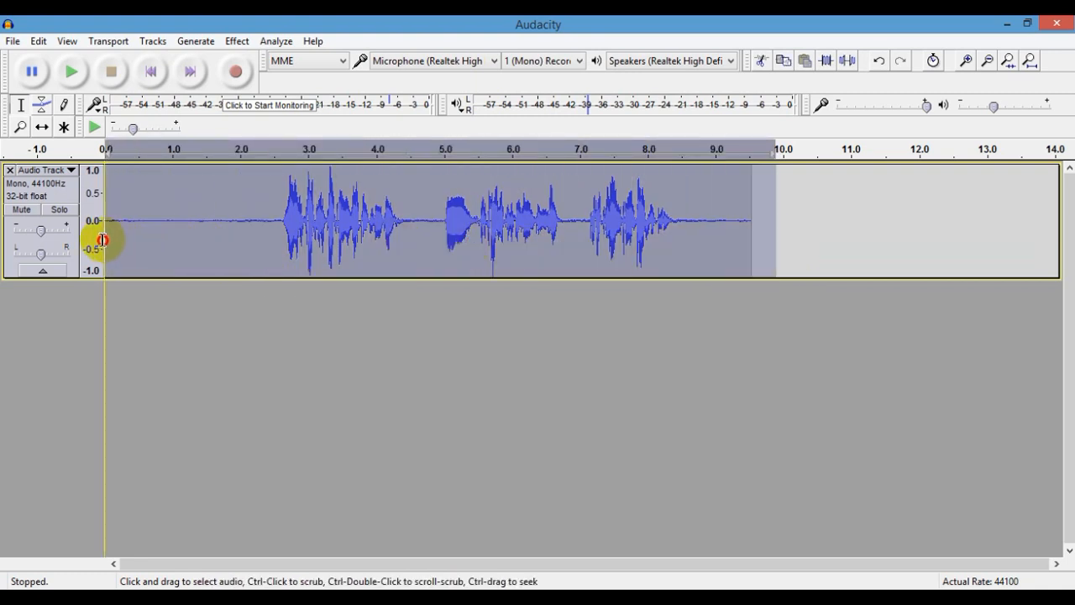
{"action": "left_click", "coordinate": [238, 42]}
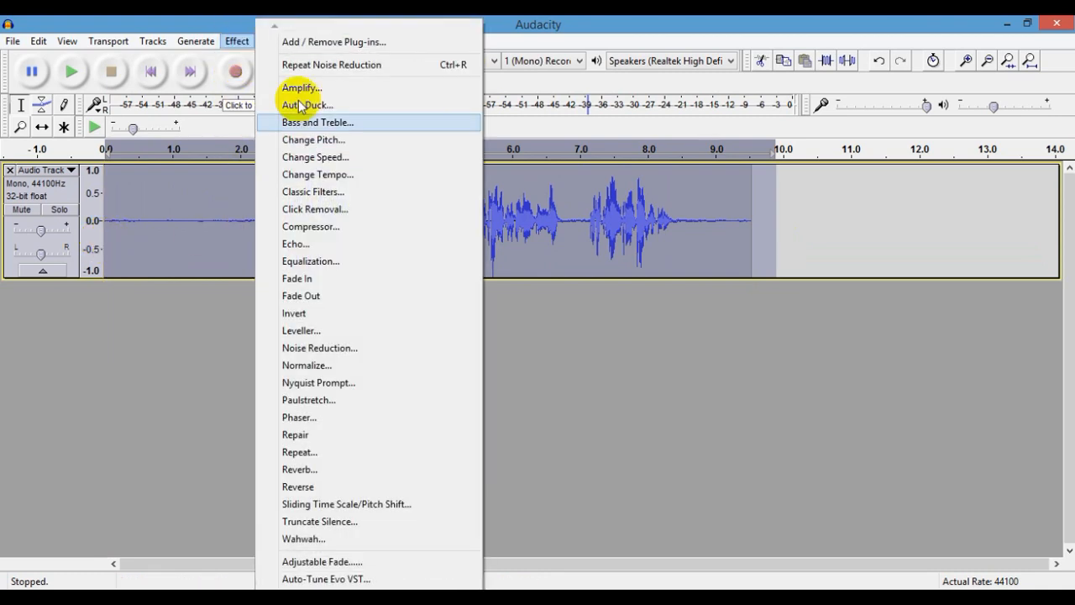
{"action": "left_click", "coordinate": [414, 346]}
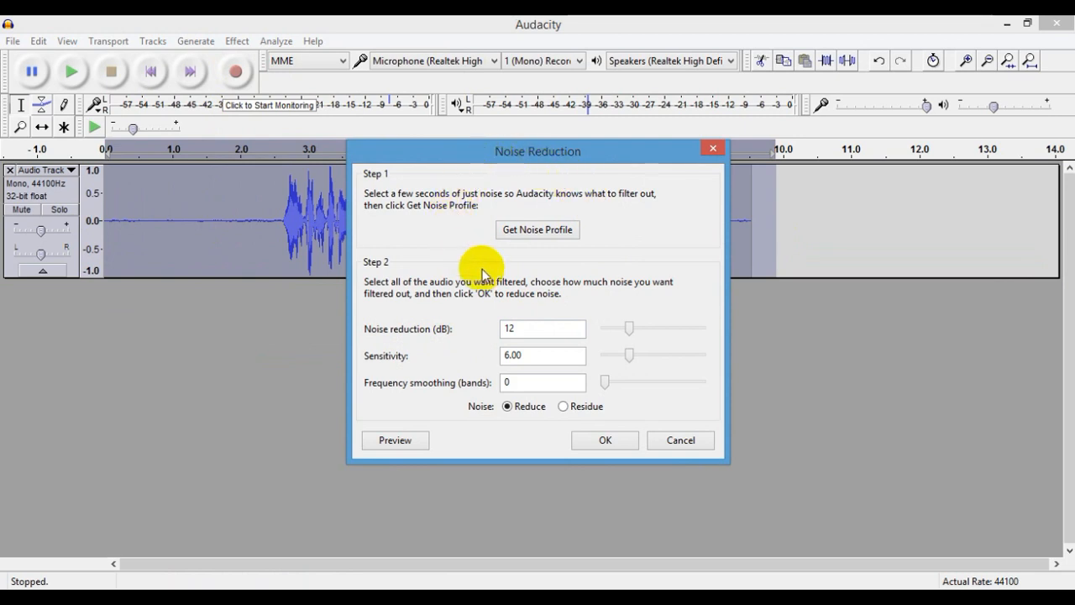
{"action": "left_click", "coordinate": [614, 440]}
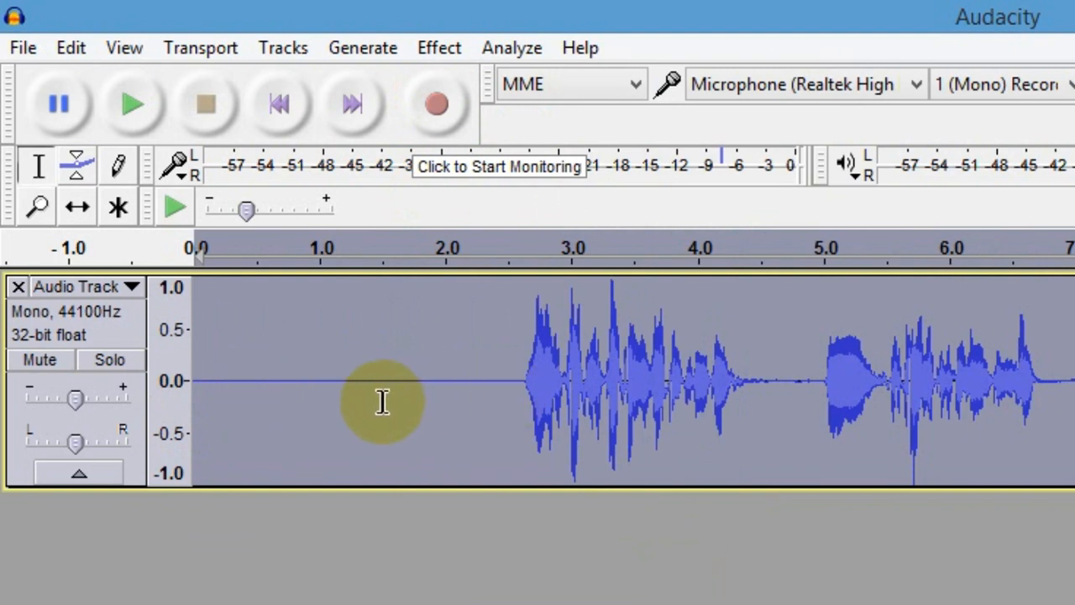
Play back the cleaned recording and delete about 1.6 seconds of silence from the start of the track.
{"action": "left_click", "coordinate": [312, 400]}
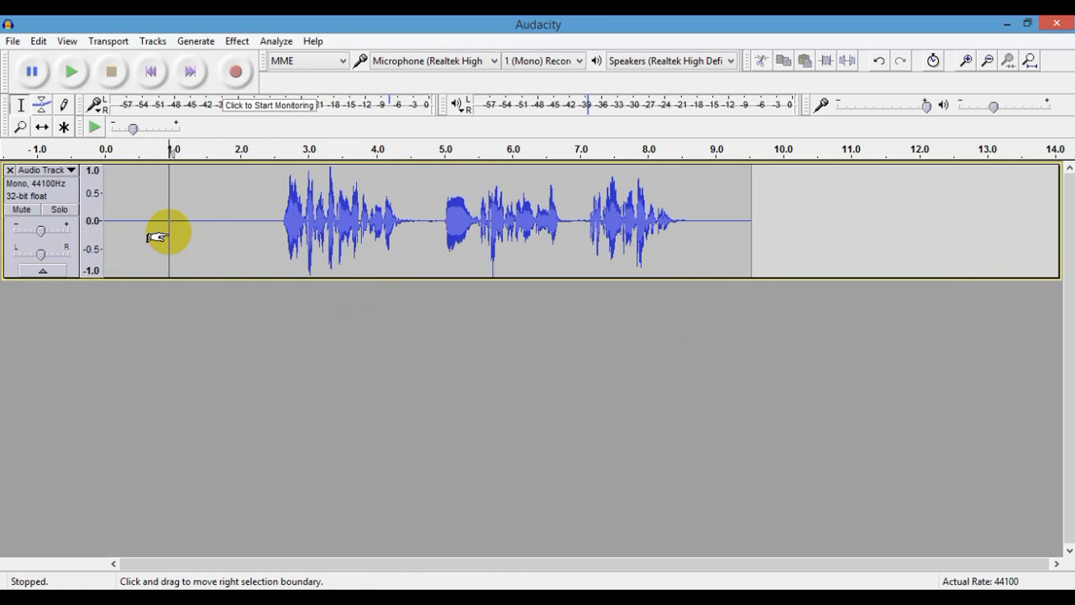
{"action": "key", "text": "space"}
{"action": "left_click_drag", "start_coordinate": [216, 221], "coordinate": [102, 223]}
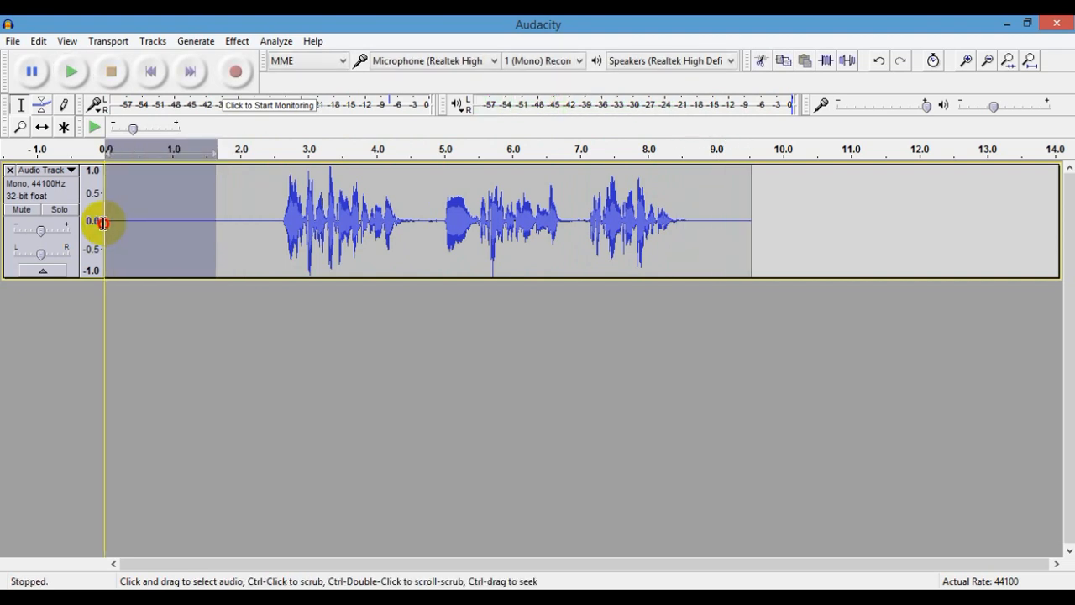
{"action": "key", "text": "Delete"}
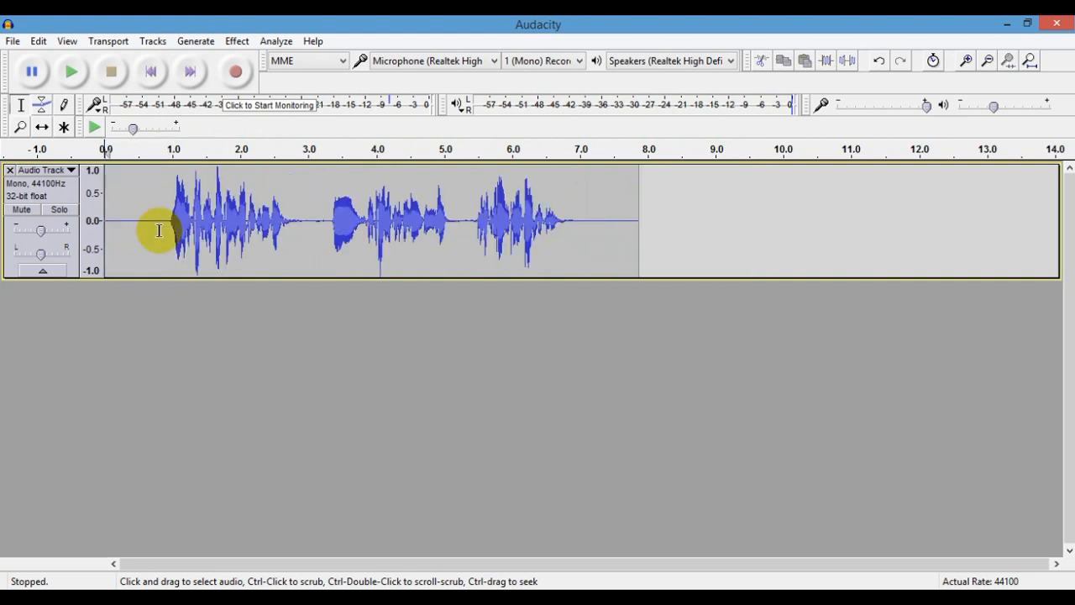
Play back the track and capture the quiet gap between about 2.9 and 3.3 seconds as the noise profile.
{"action": "key", "text": "space"}
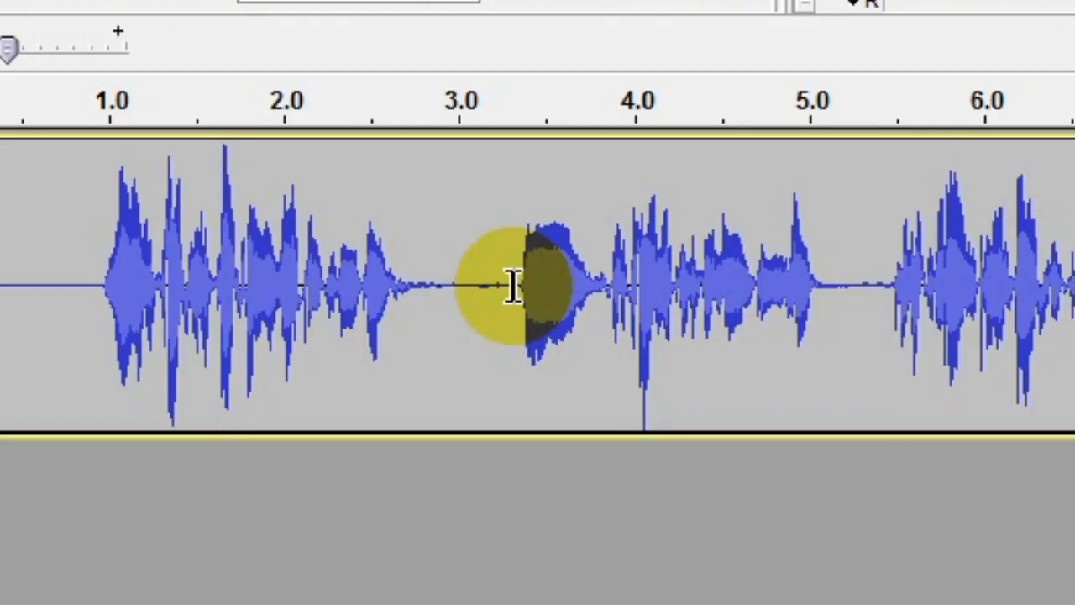
{"action": "left_click_drag", "start_coordinate": [328, 220], "coordinate": [305, 232]}
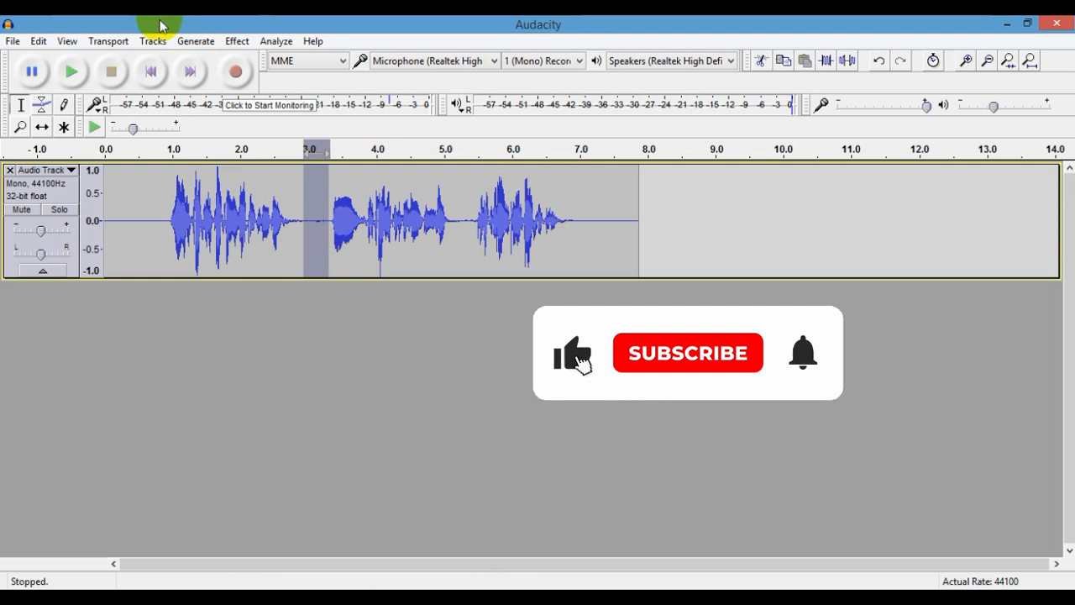
{"action": "left_click", "coordinate": [236, 42]}
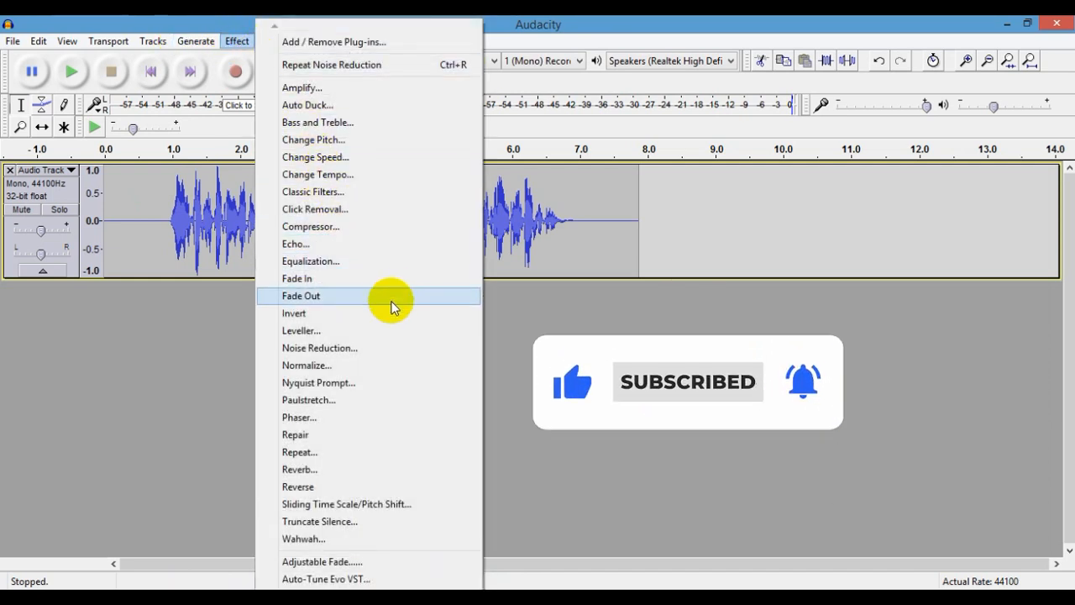
{"action": "left_click", "coordinate": [426, 345]}
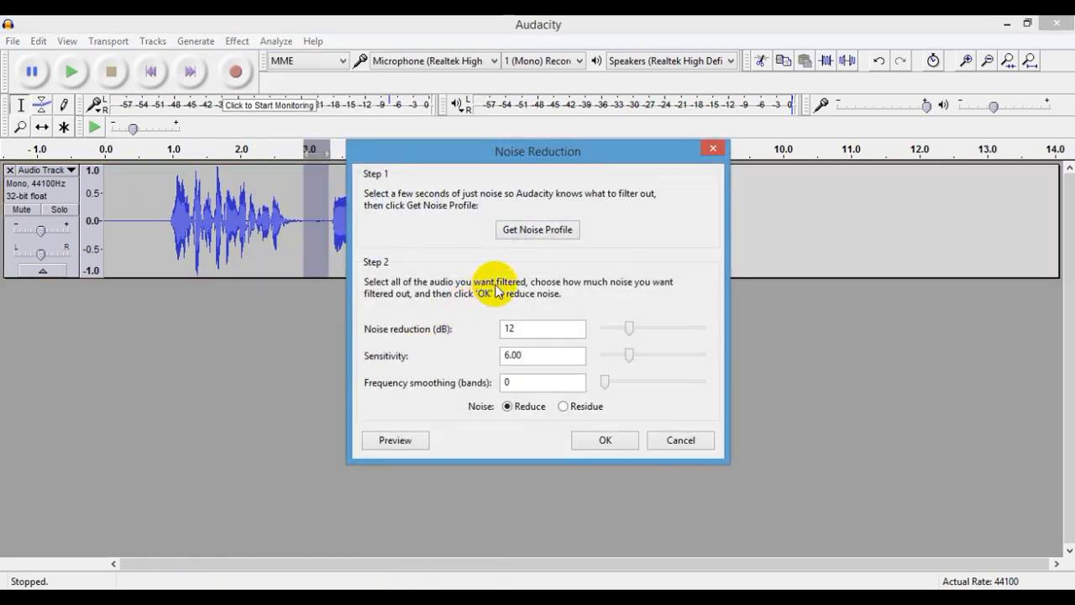
{"action": "left_click", "coordinate": [558, 230]}
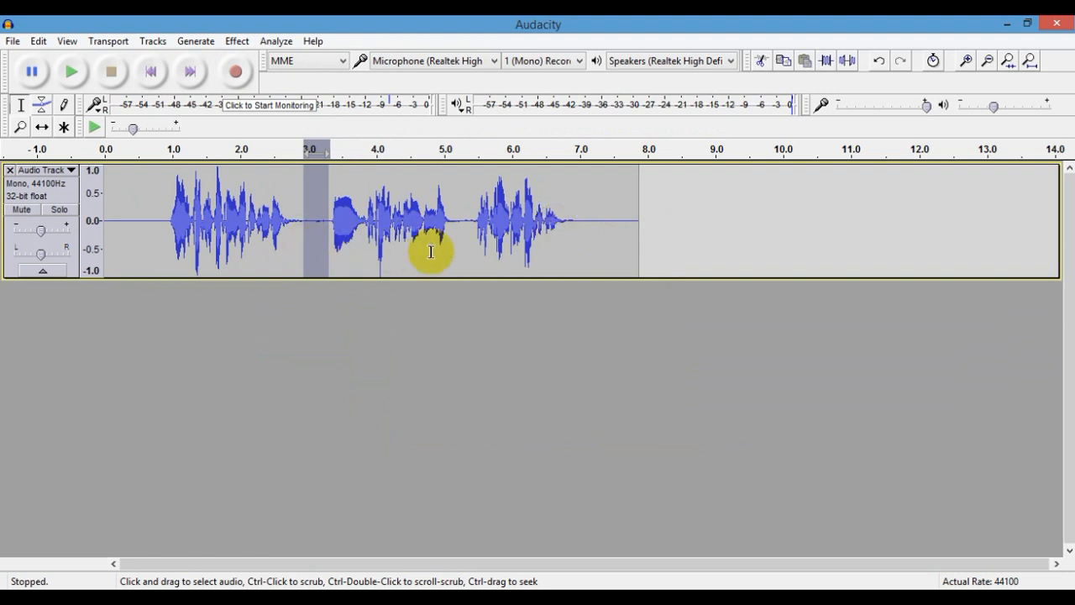
Apply Noise Reduction to the whole track with 12 dB reduction, sensitivity 6.00 and frequency smoothing 0, and listen to it.
{"action": "key", "text": "ctrl+a"}
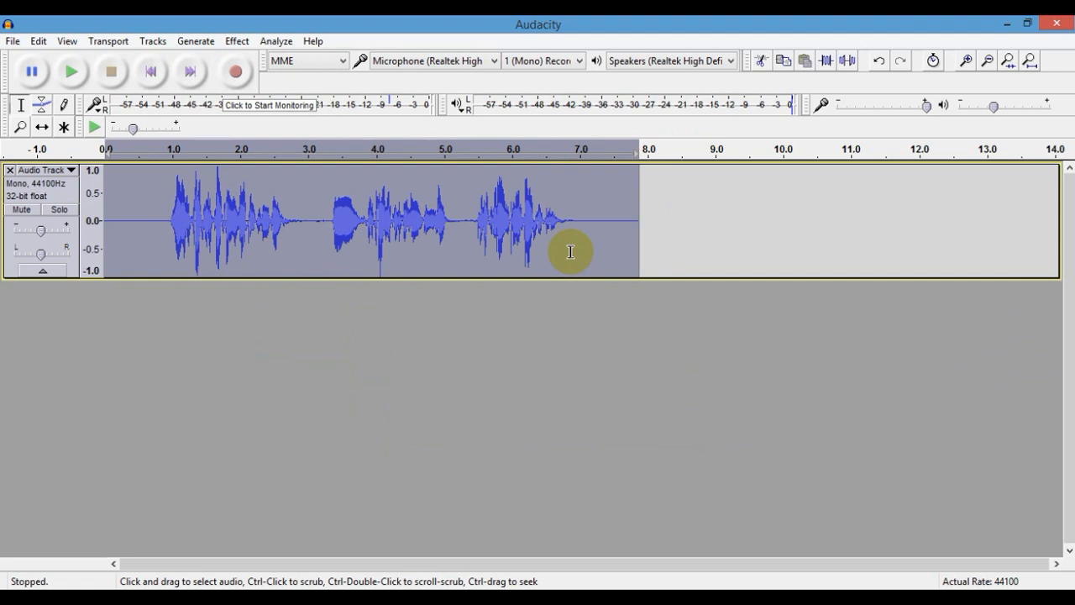
{"action": "left_click", "coordinate": [240, 41]}
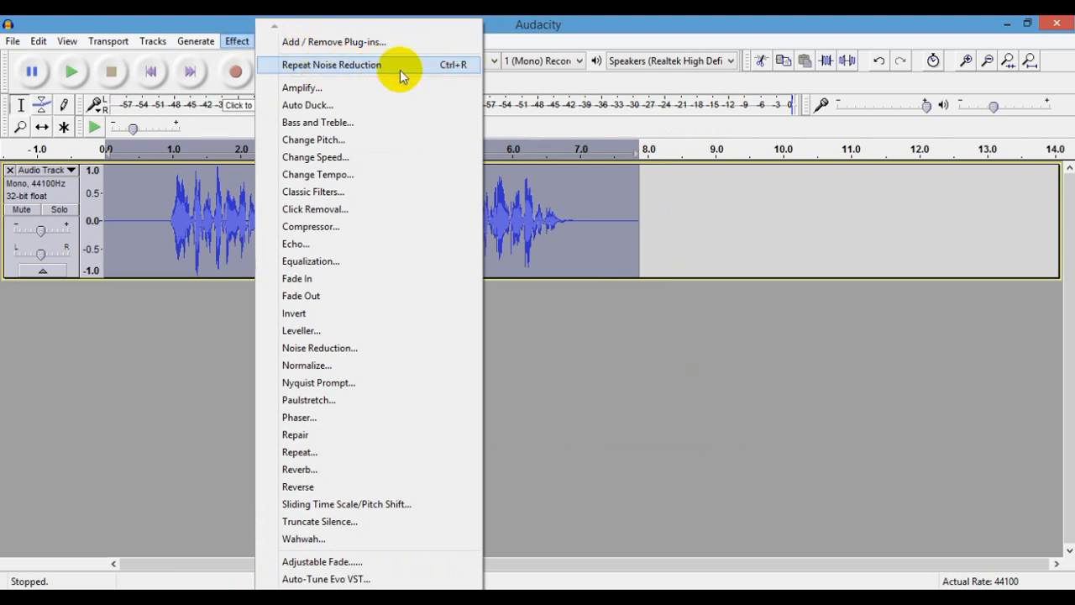
{"action": "left_click", "coordinate": [432, 349]}
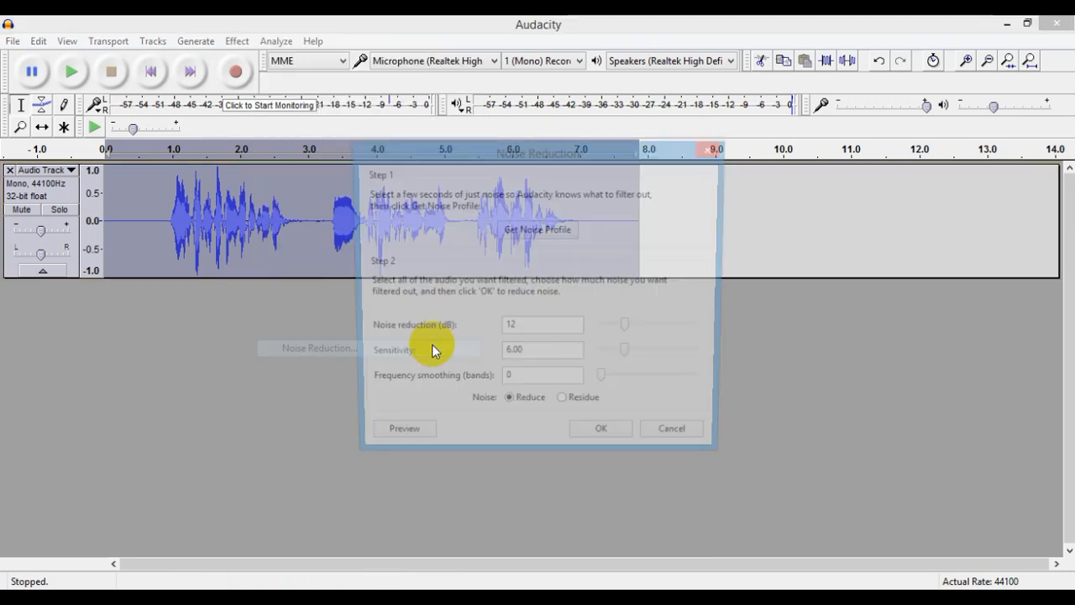
{"action": "left_click", "coordinate": [618, 439]}
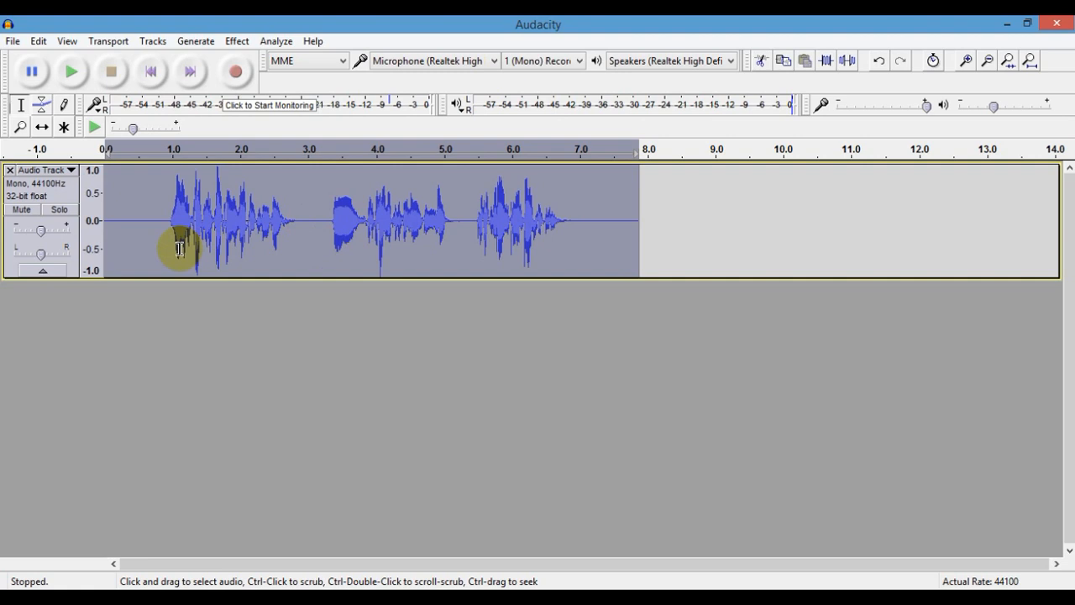
{"action": "key", "text": "space"}
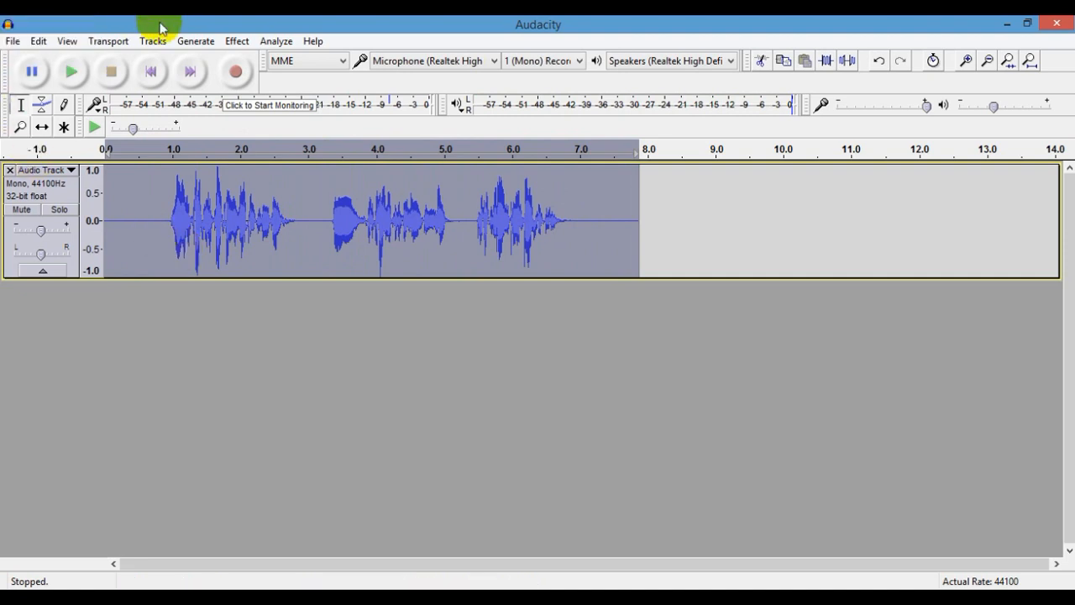
Preview the Reverb effect on the whole track and close it without applying it.
{"action": "left_click", "coordinate": [238, 42]}
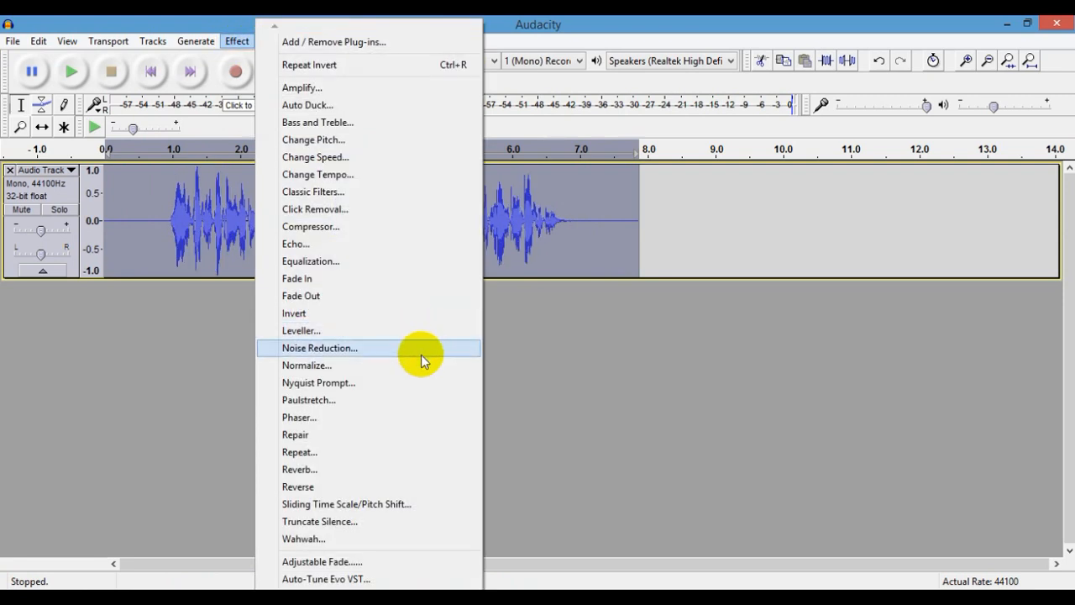
{"action": "left_click", "coordinate": [459, 468]}
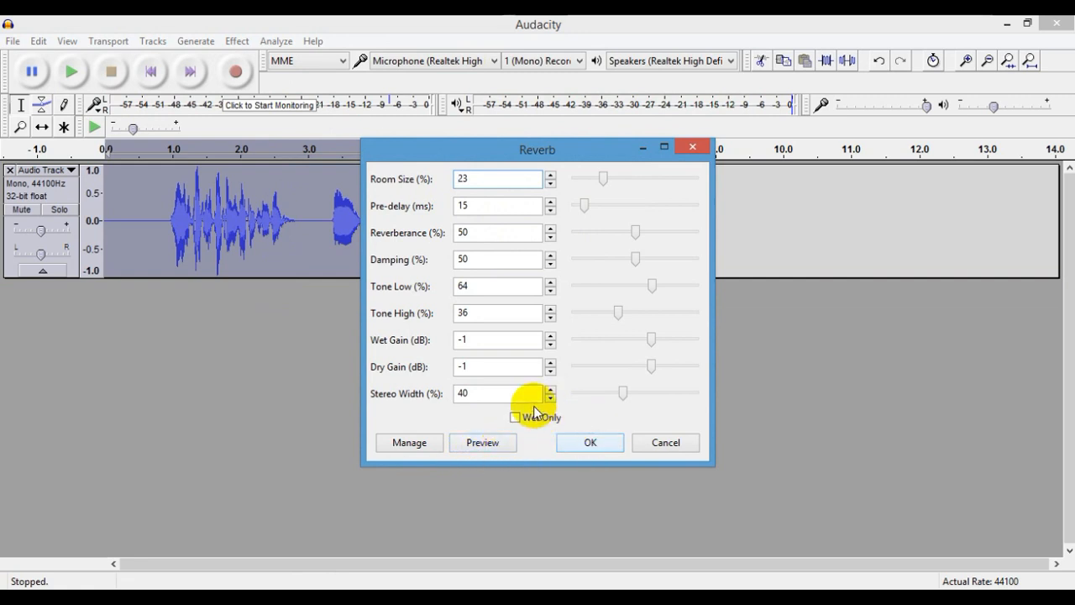
{"action": "left_click", "coordinate": [477, 450]}
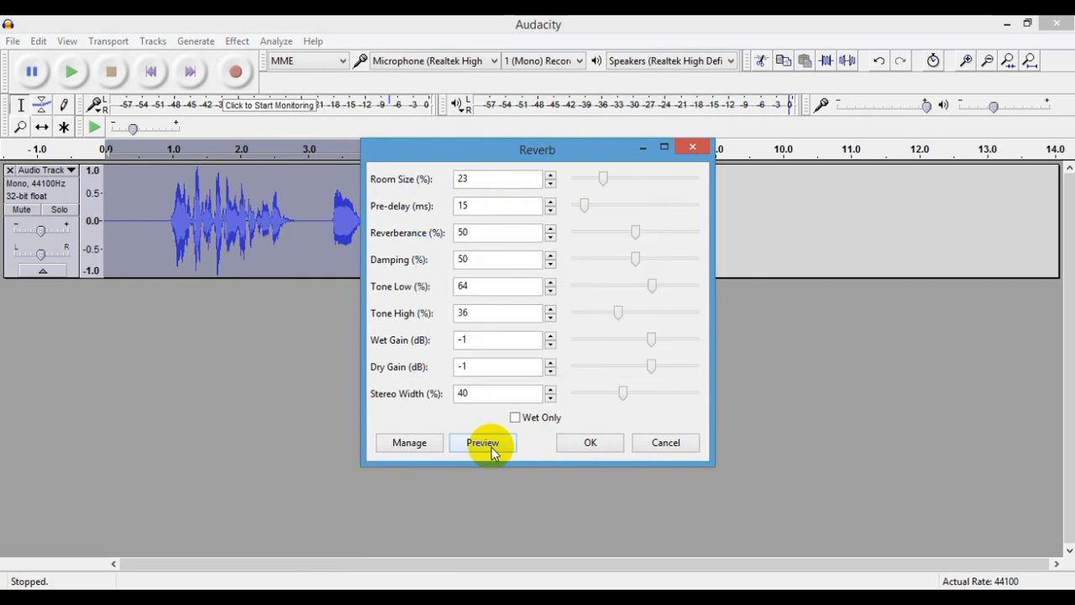
{"action": "left_click", "coordinate": [687, 448]}
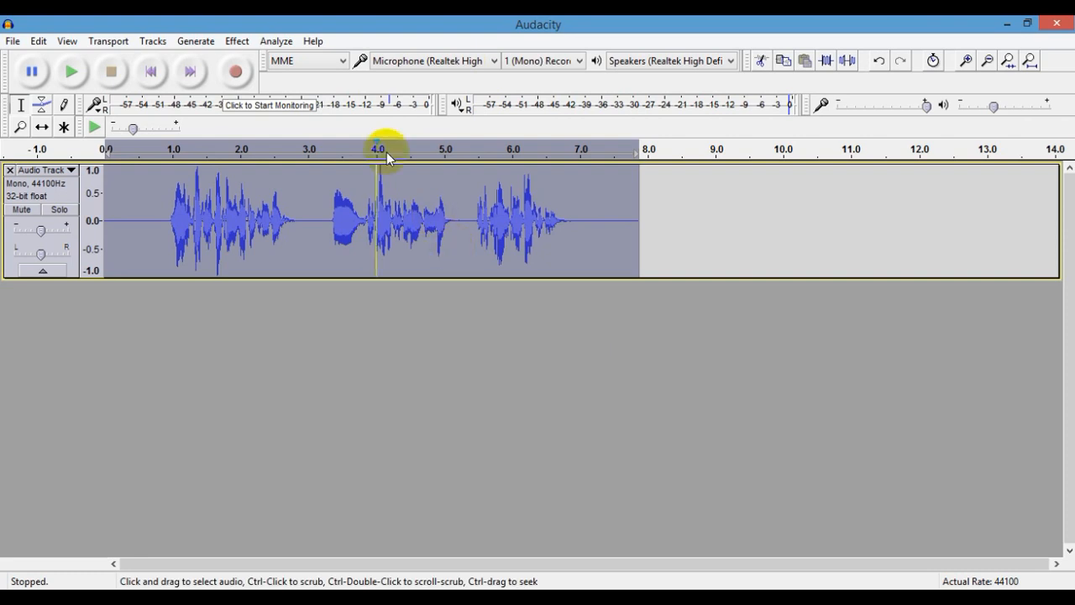
Preview Auto-Tune Evo VST on the whole track with input type Alto/Tenor, key C and Minor scale, without applying it.
{"action": "left_click", "coordinate": [239, 41]}
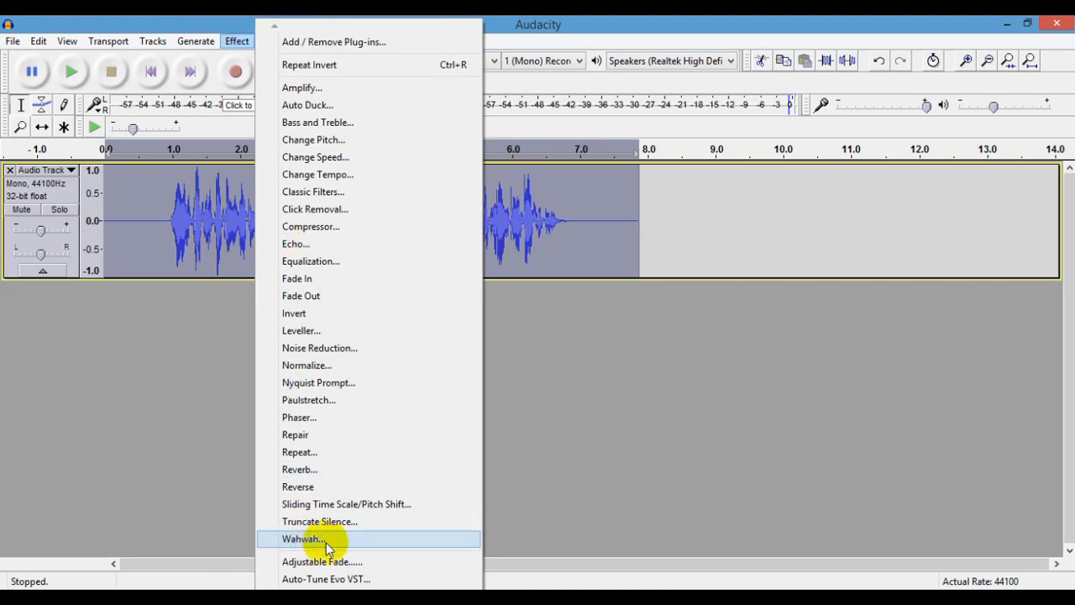
{"action": "left_click", "coordinate": [391, 578]}
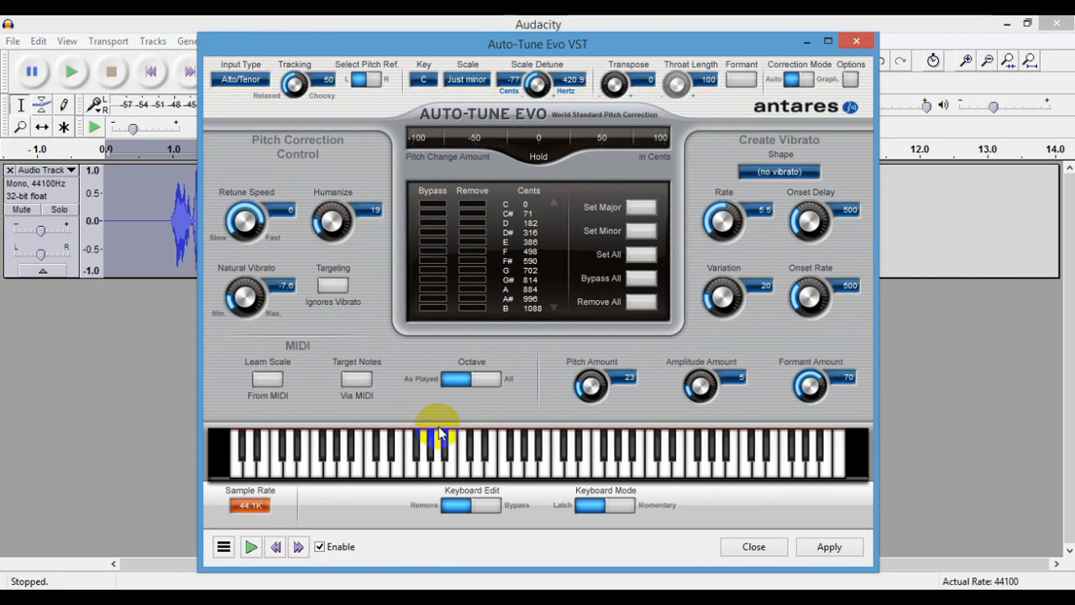
{"action": "left_click", "coordinate": [250, 547]}
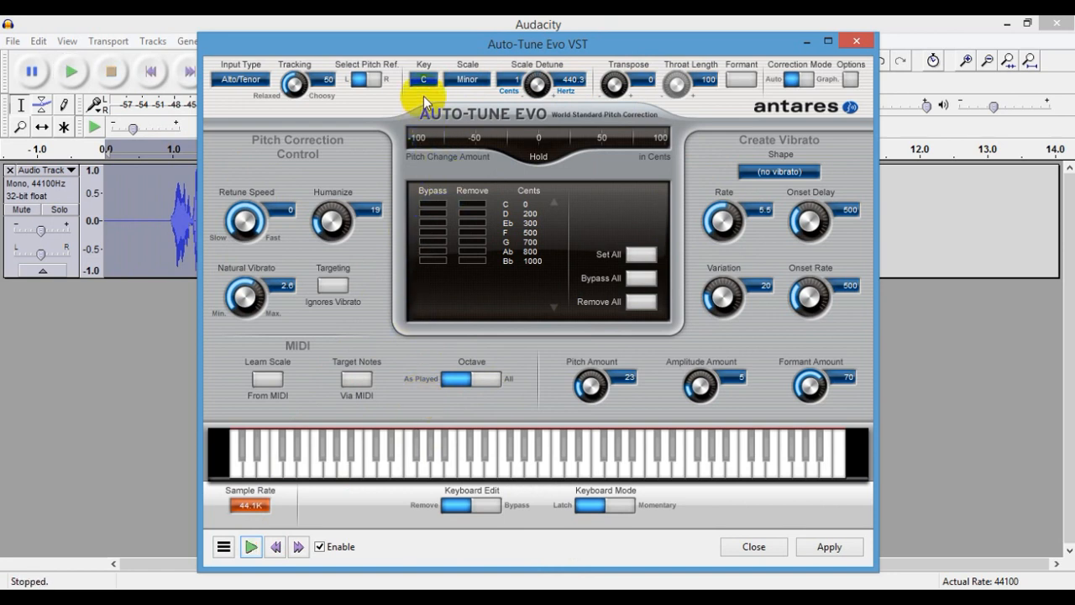
{"action": "left_click", "coordinate": [243, 79]}
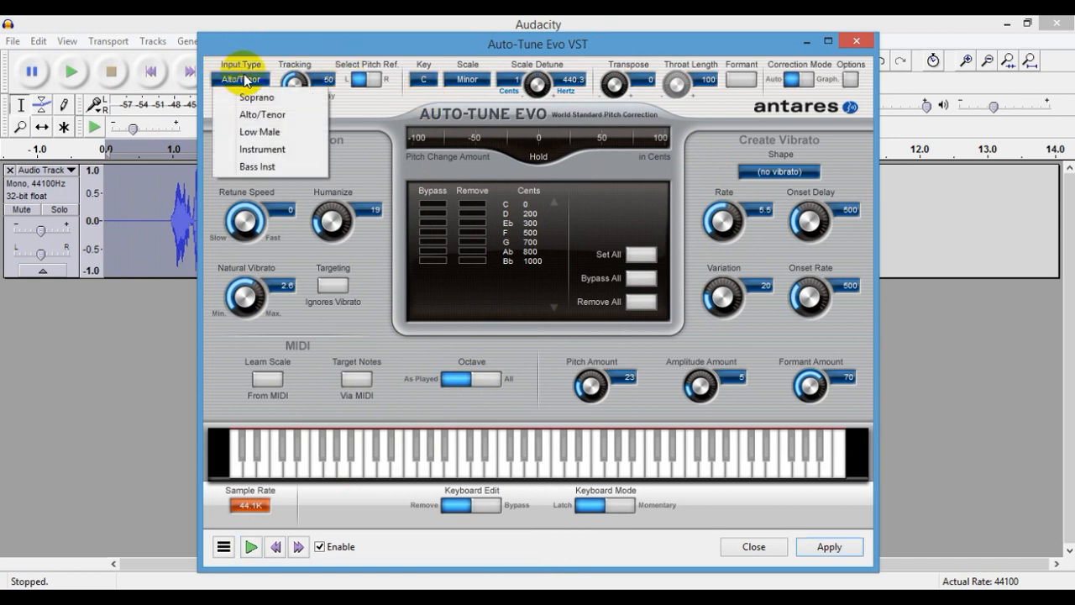
{"action": "left_click", "coordinate": [311, 120]}
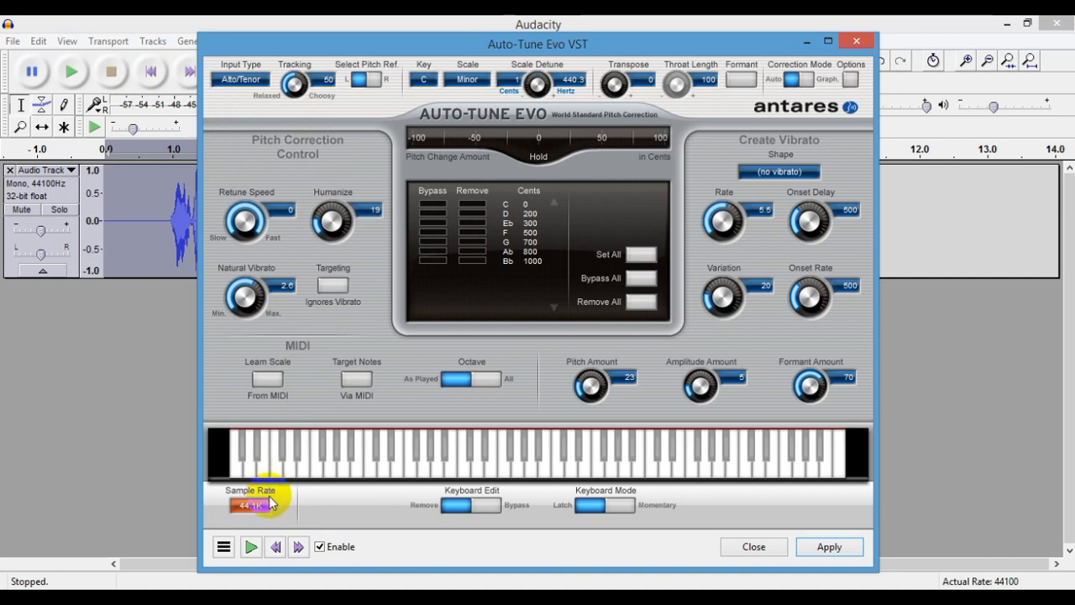
{"action": "left_click", "coordinate": [255, 546]}
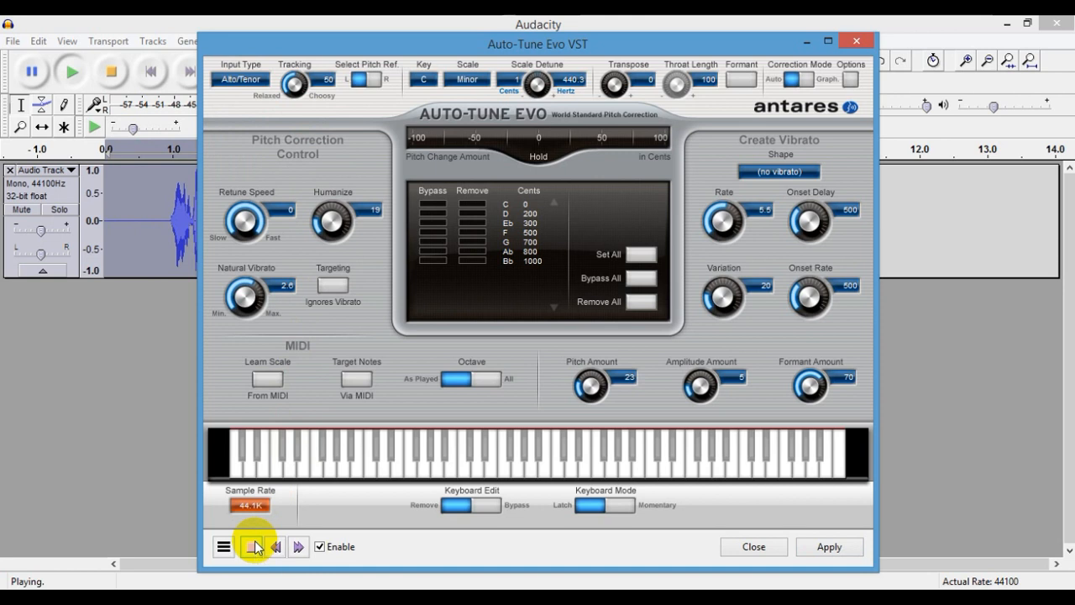
{"action": "left_click", "coordinate": [765, 548]}
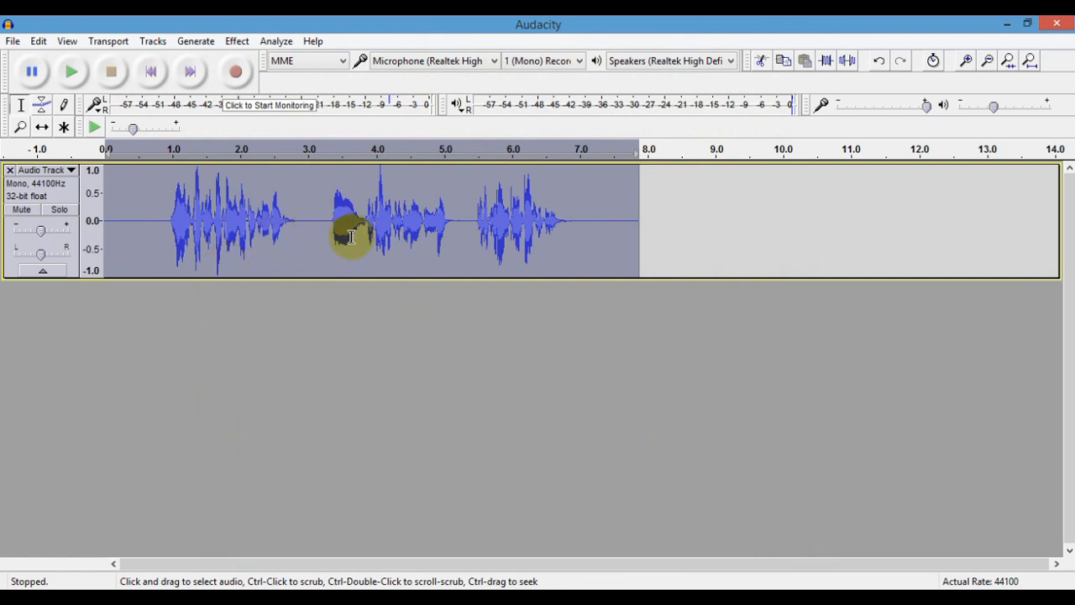
Export the audio to the Desktop as tijaabo in WAV (Microsoft) 32-bit float PCM format with blank metadata, and minimise the window.
{"action": "left_click", "coordinate": [397, 356]}
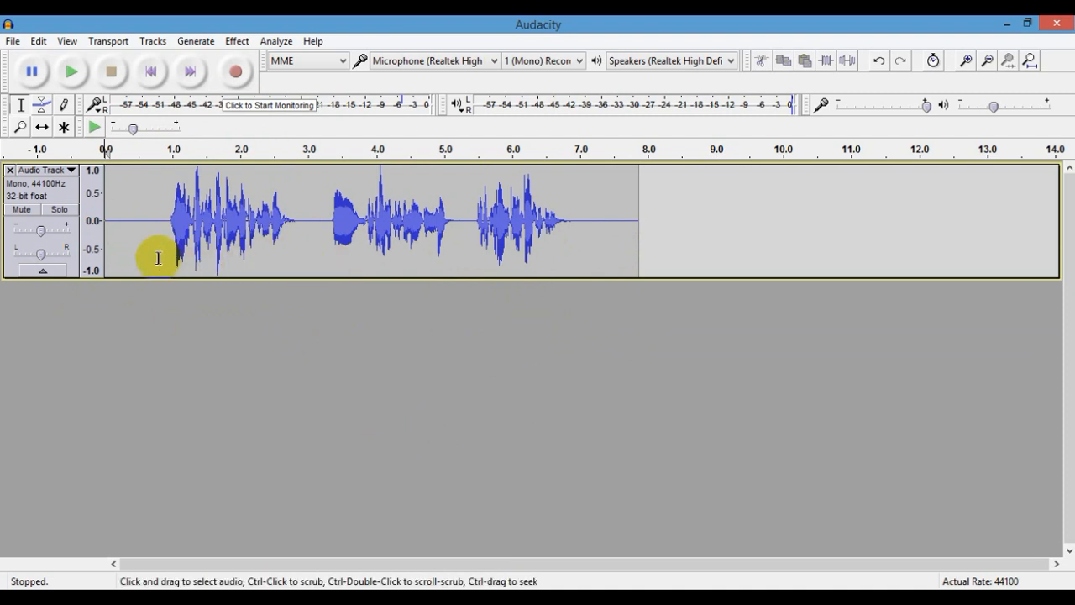
{"action": "left_click", "coordinate": [13, 41]}
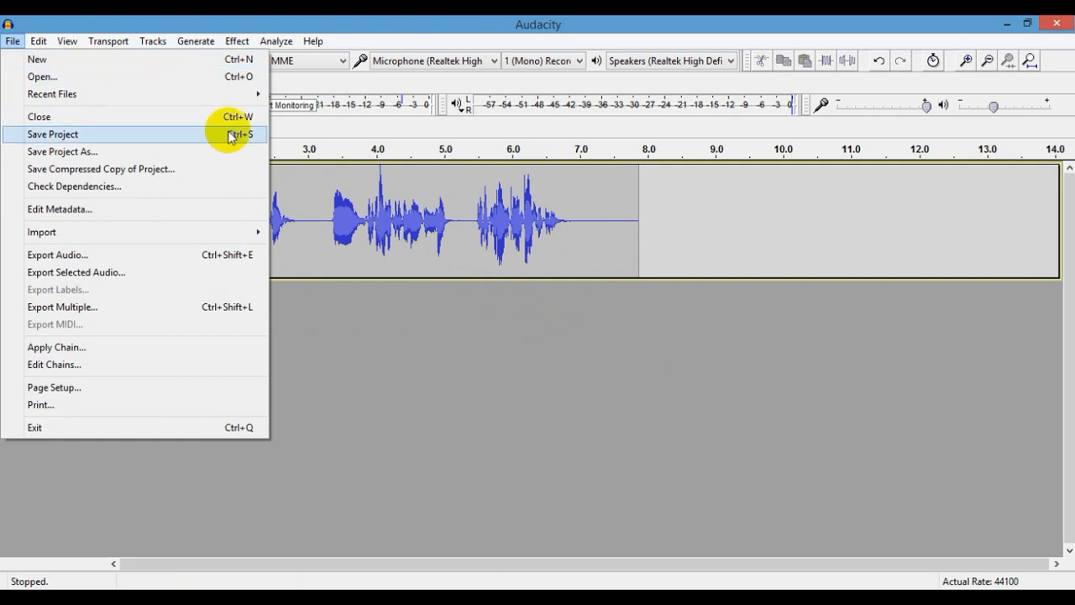
{"action": "left_click", "coordinate": [230, 254]}
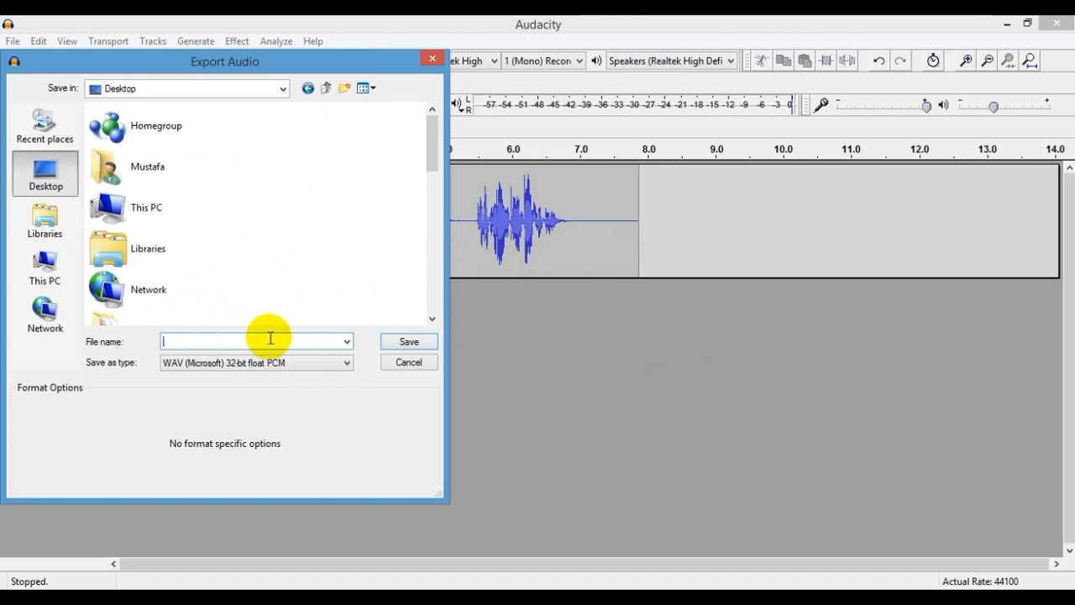
{"action": "type", "text": "tijaabo"}
{"action": "left_click", "coordinate": [420, 342]}
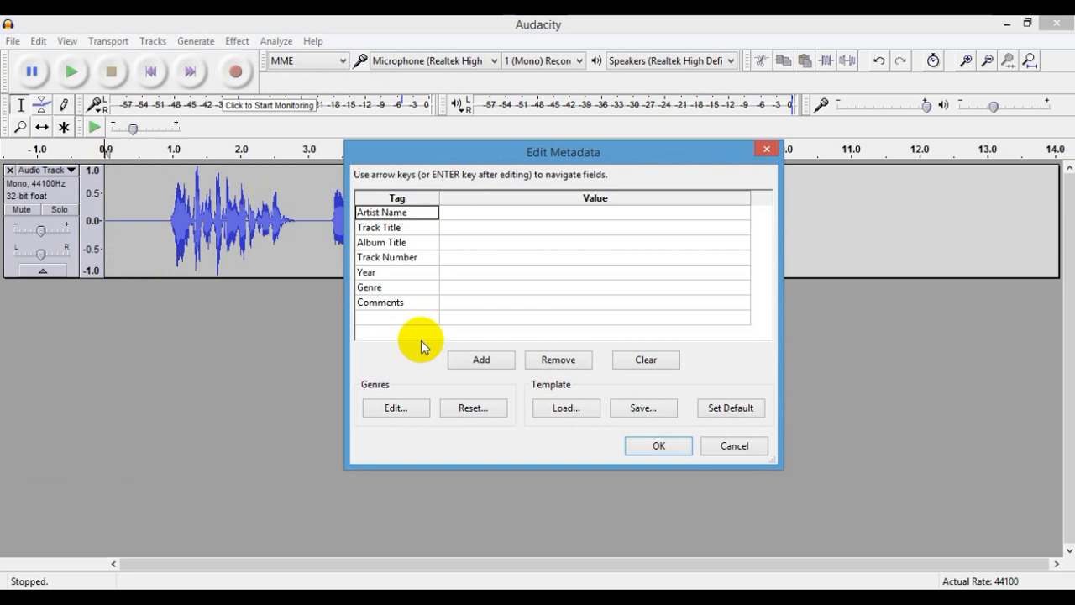
{"action": "left_click", "coordinate": [656, 444]}
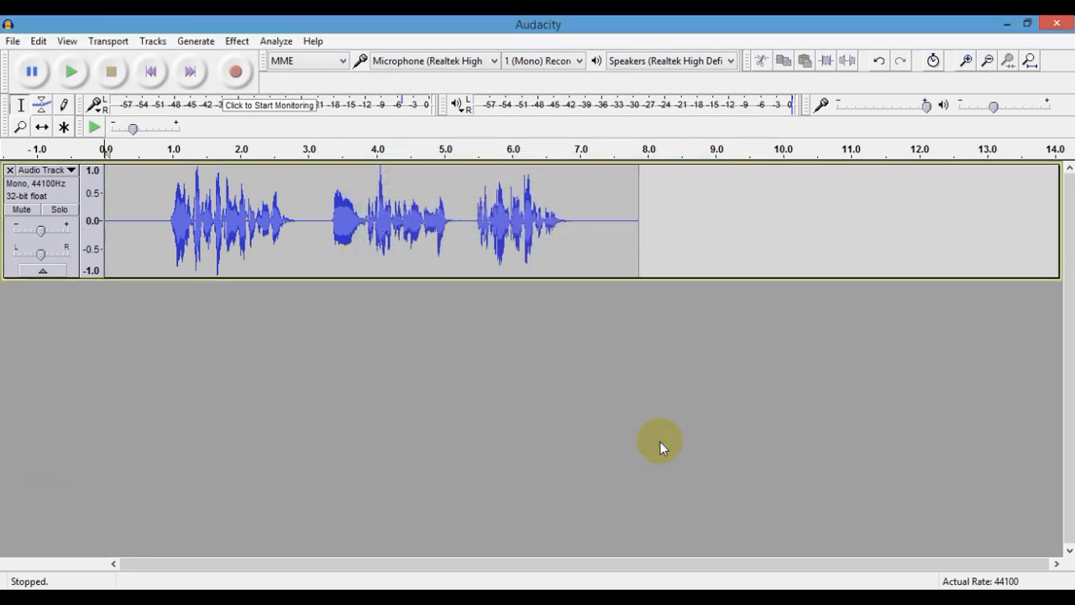
{"action": "left_click", "coordinate": [1006, 22]}
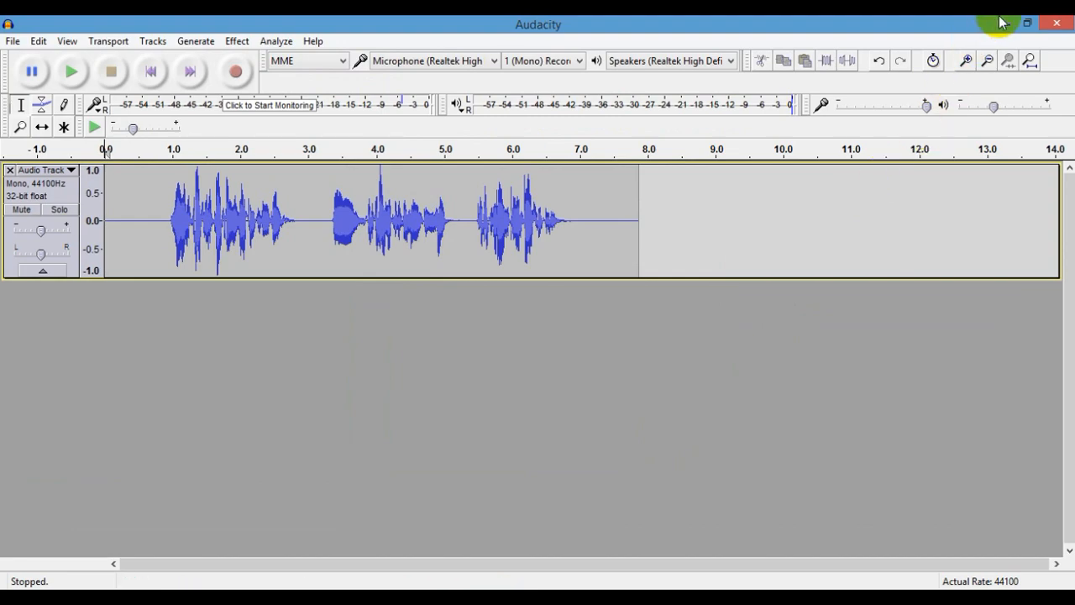